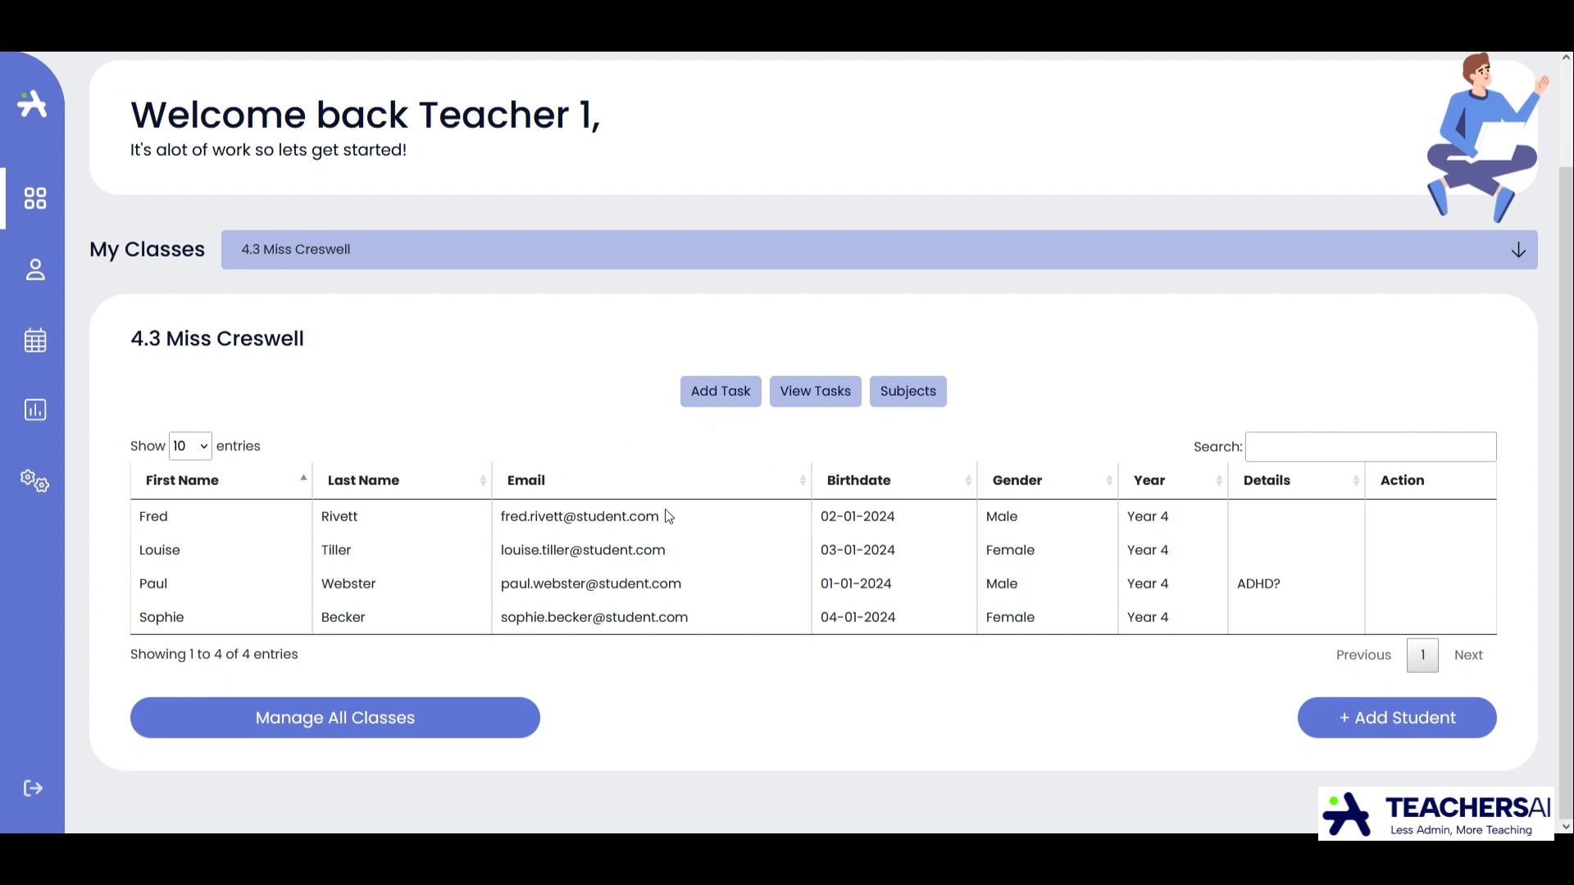
Start adding a writing task to the 4.3 class and set its year to Year 4.
{"action": "left_click", "coordinate": [735, 401]}
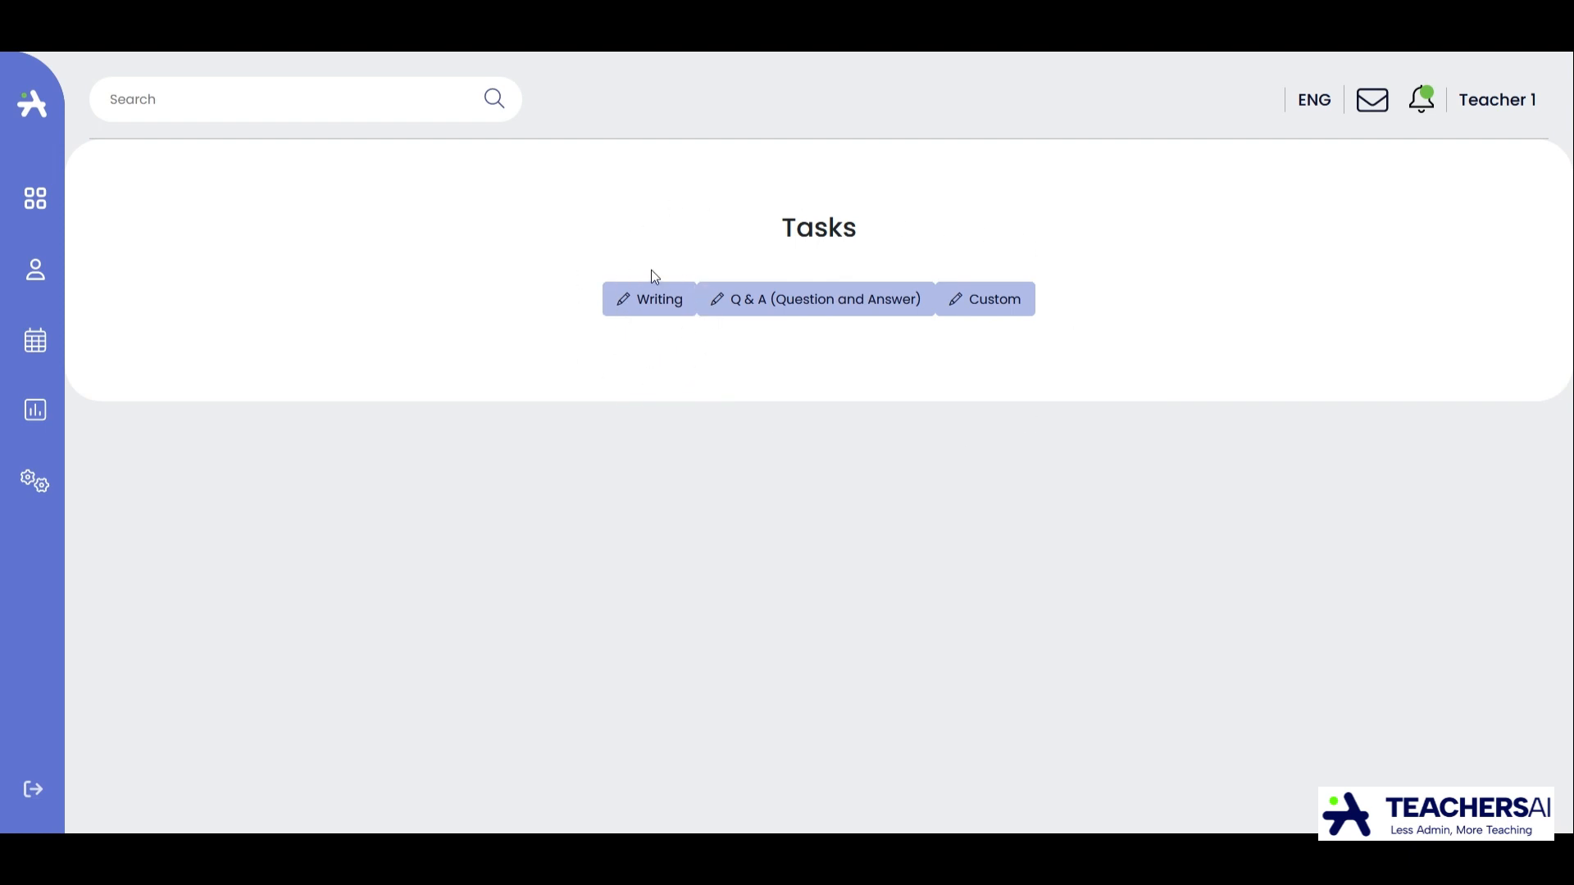
{"action": "left_click", "coordinate": [664, 314]}
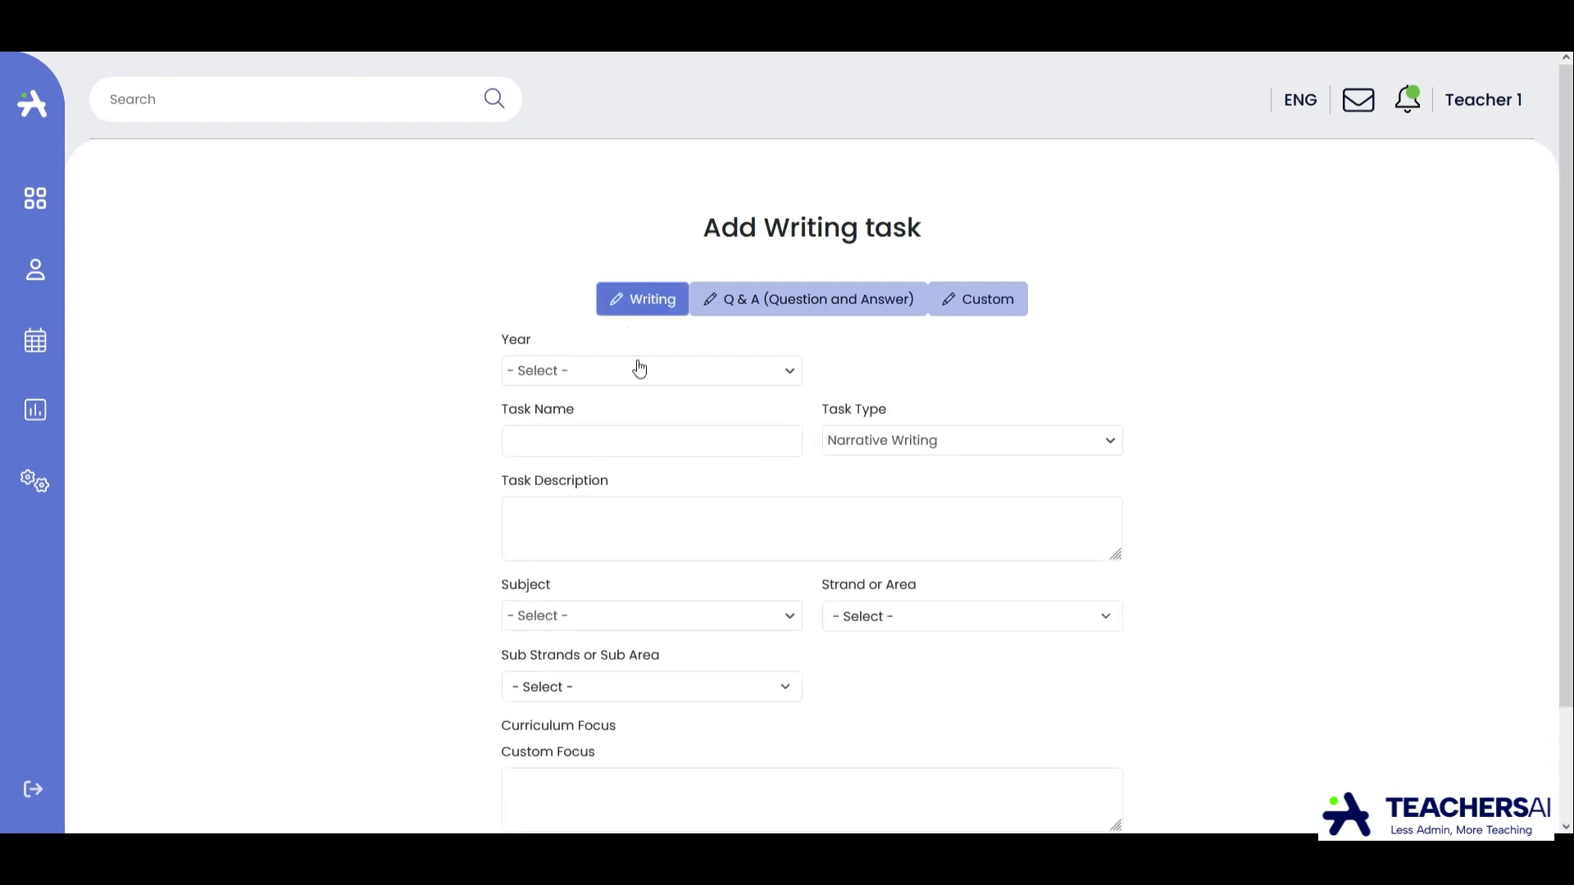
{"action": "scroll", "coordinate": [910, 347], "scroll_direction": "down", "scroll_amount": 2}
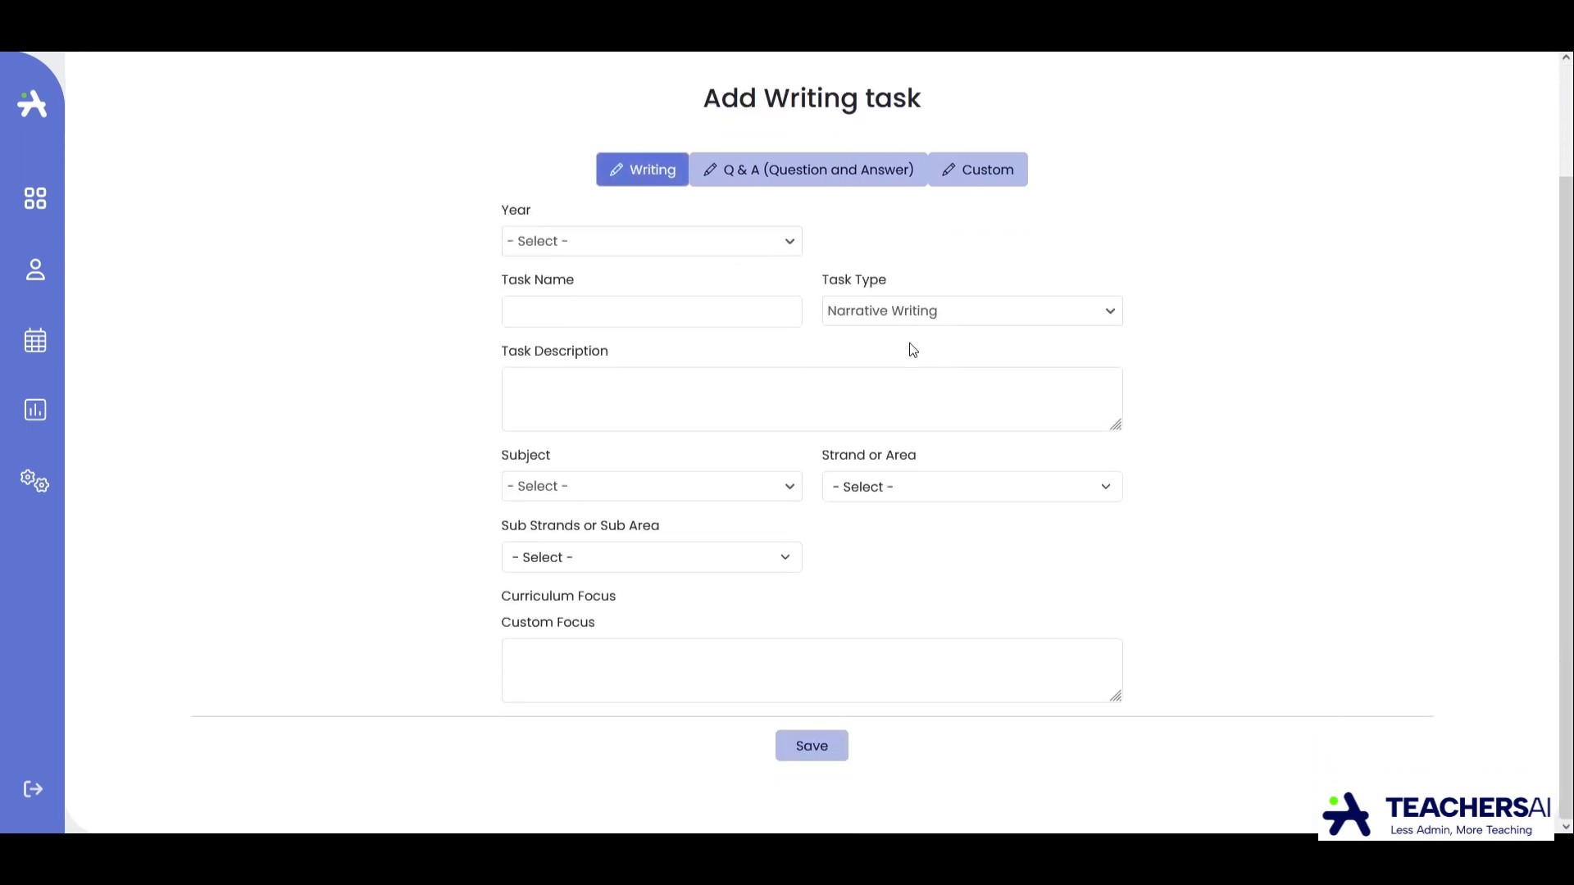
{"action": "left_click", "coordinate": [771, 253]}
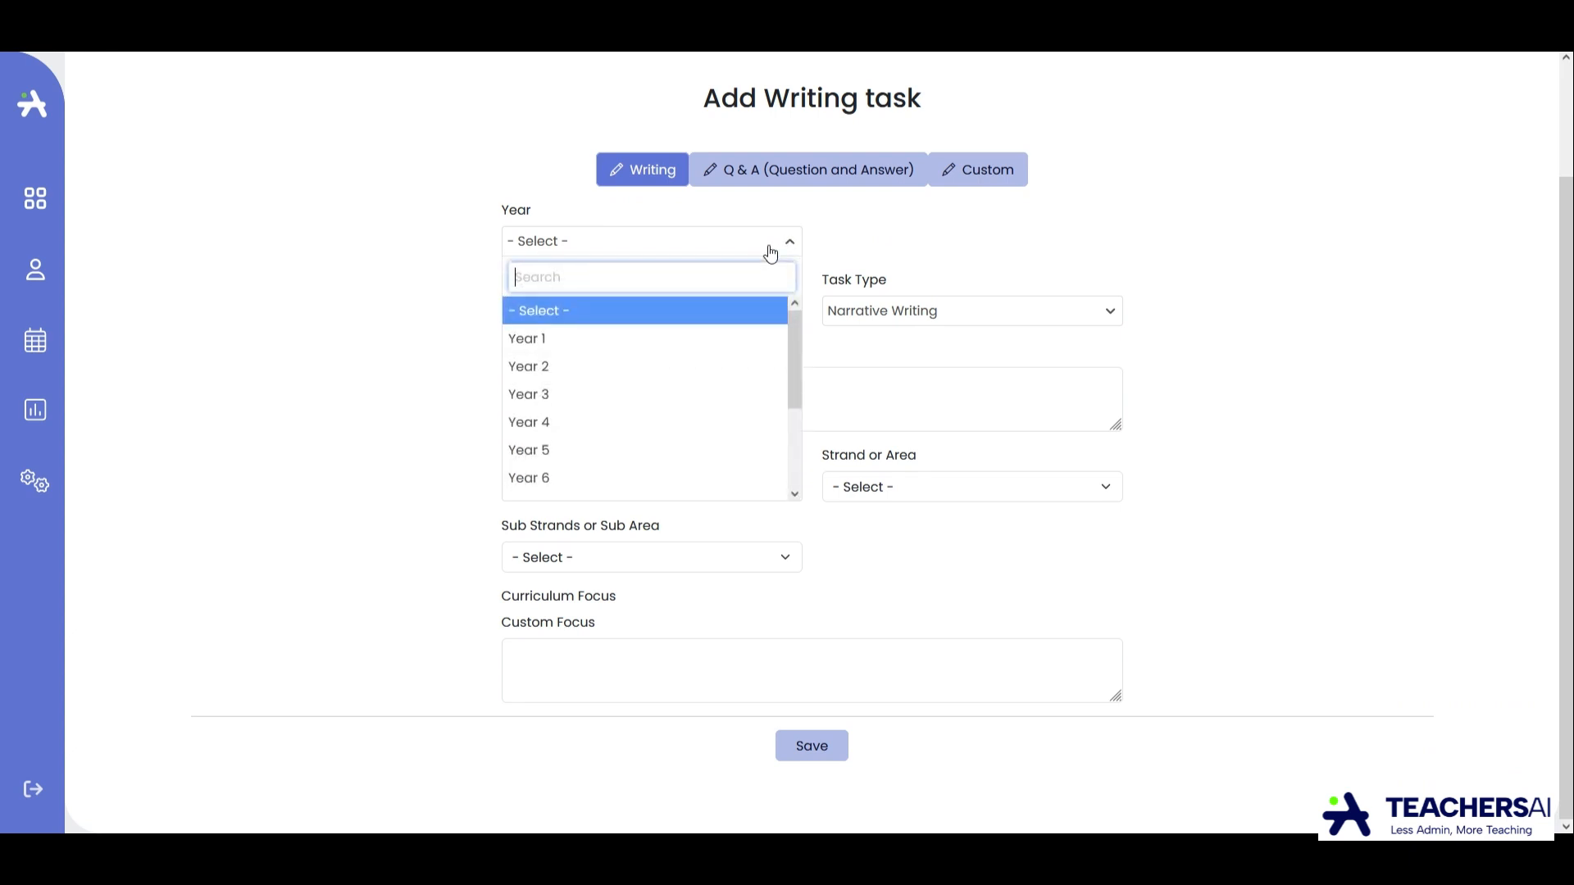
{"action": "left_click", "coordinate": [636, 422]}
Name the writing task "Narrative Task" and choose Narrative Writing as its task type.
{"action": "left_click", "coordinate": [611, 323]}
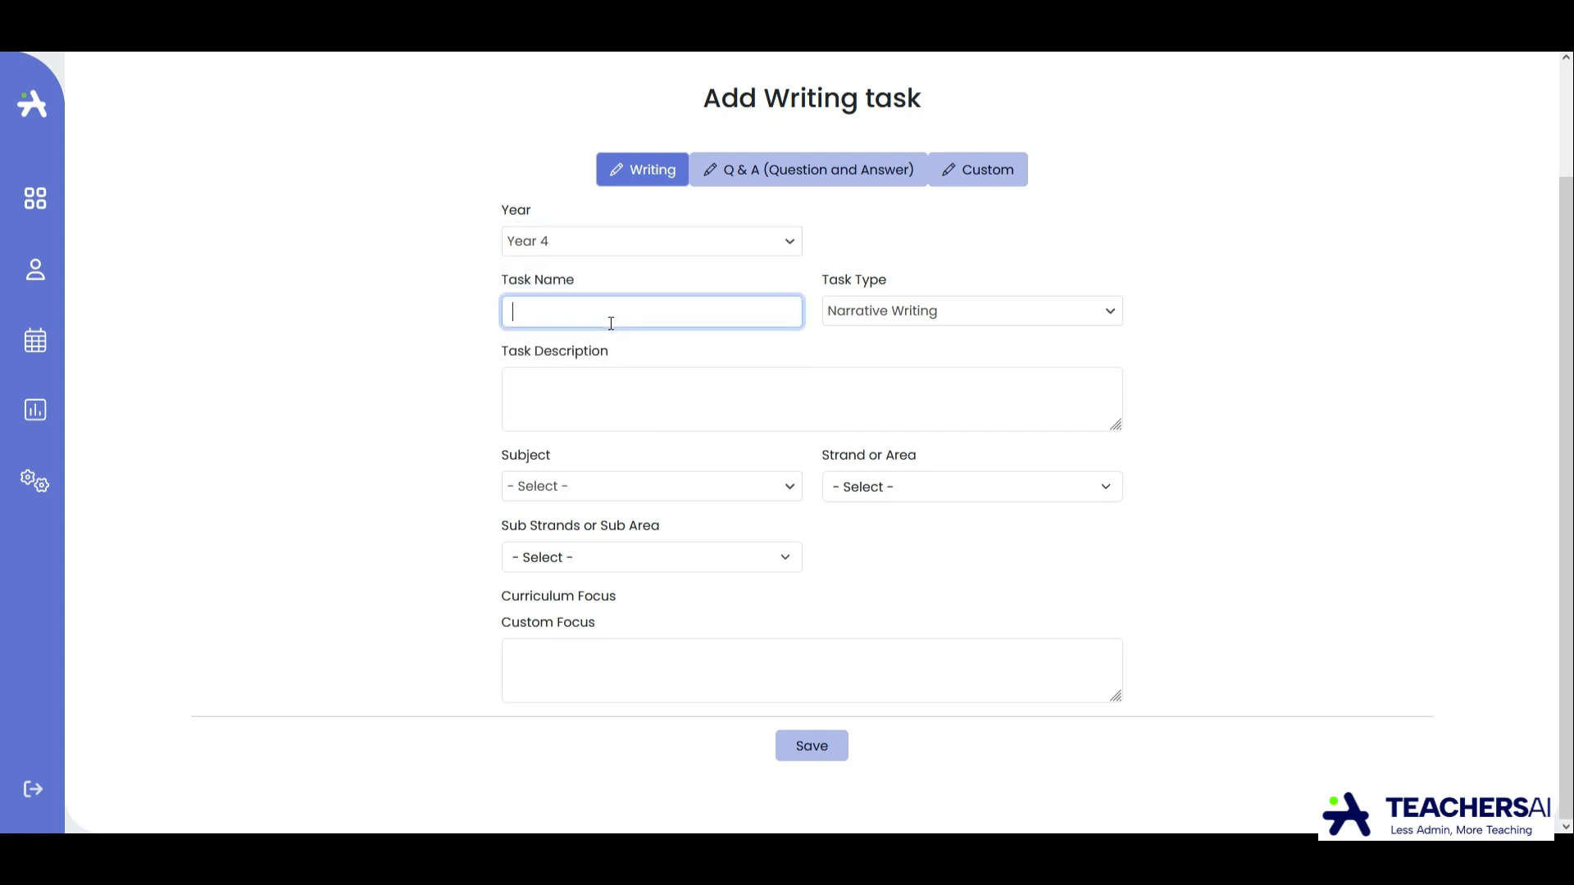
{"action": "type", "text": "Narrative Task"}
{"action": "left_click", "coordinate": [853, 322]}
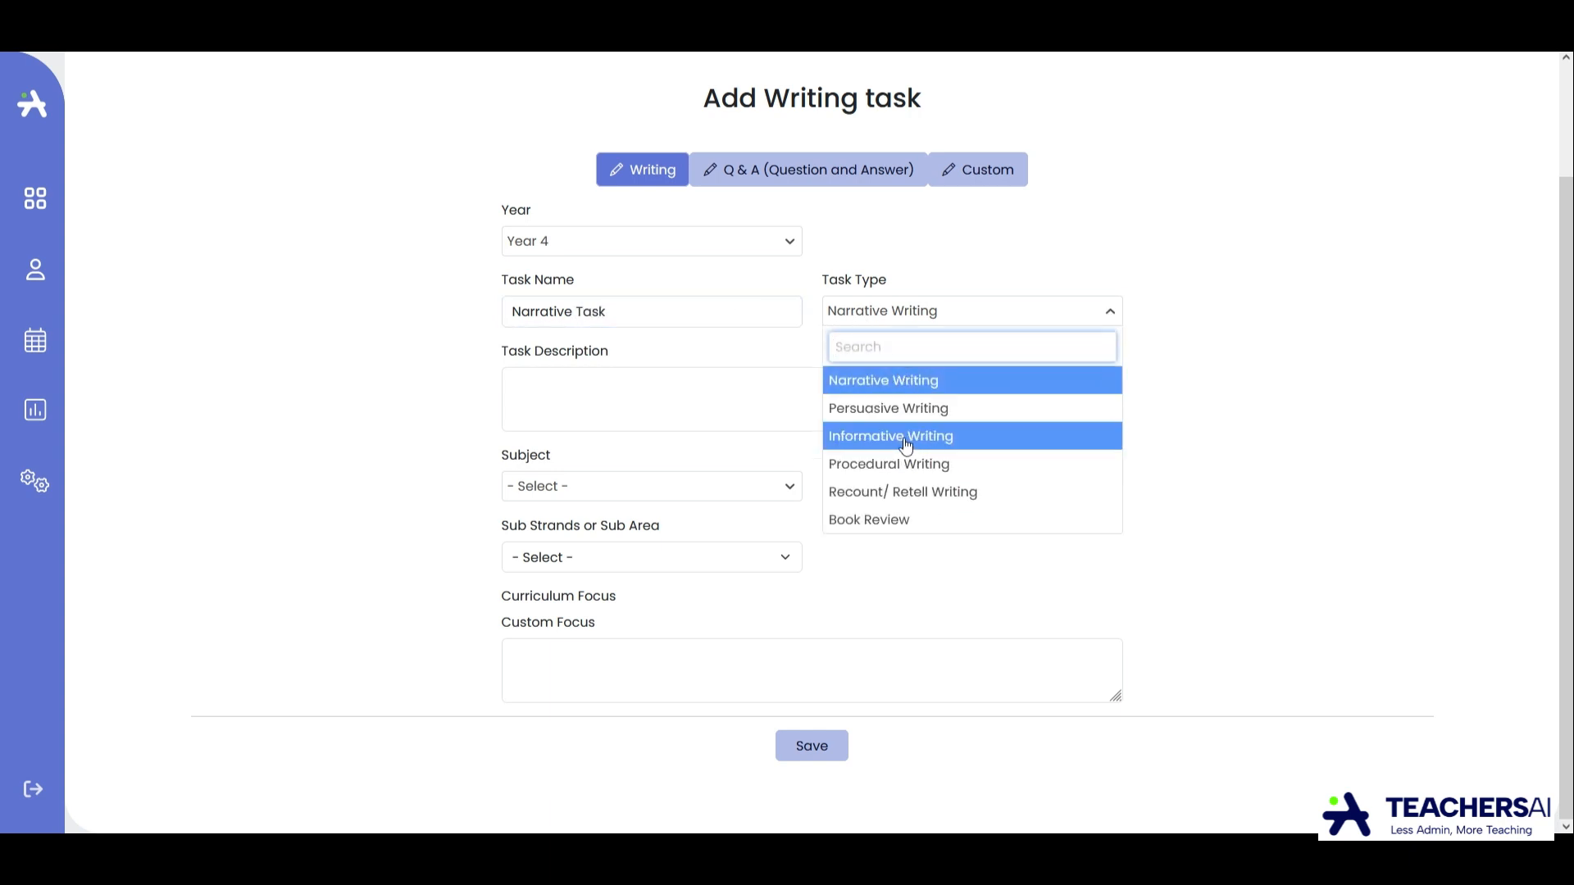
{"action": "left_click", "coordinate": [905, 381]}
Enter "Description" as the writing task's description.
{"action": "left_click", "coordinate": [765, 401]}
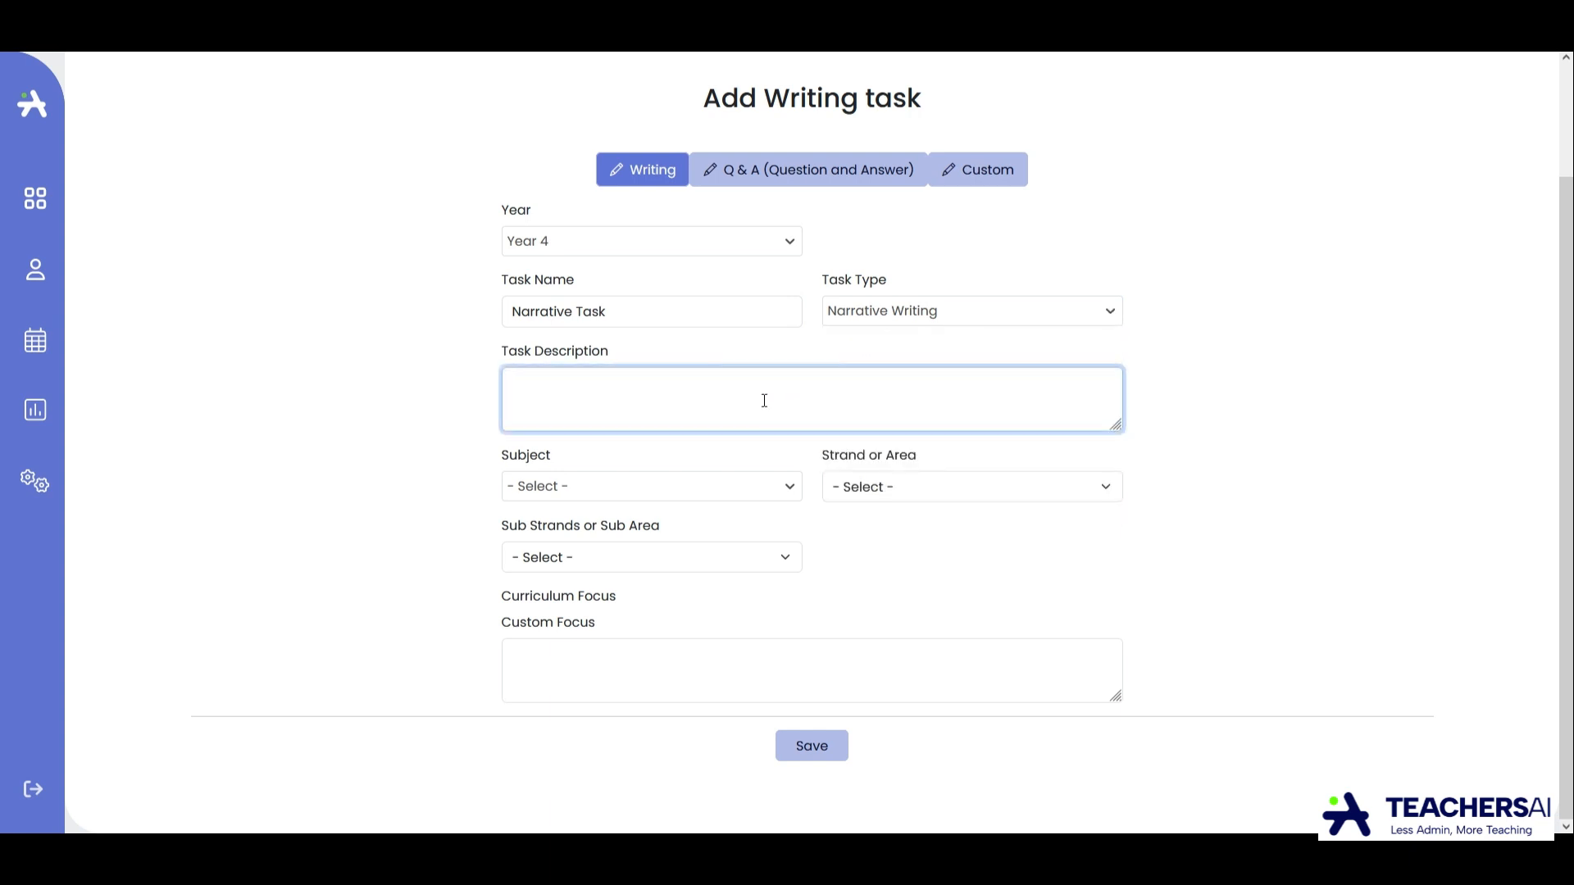
{"action": "type", "text": "Description"}
Set the writing task's subject to English and its strand or area to Language.
{"action": "left_click", "coordinate": [742, 498]}
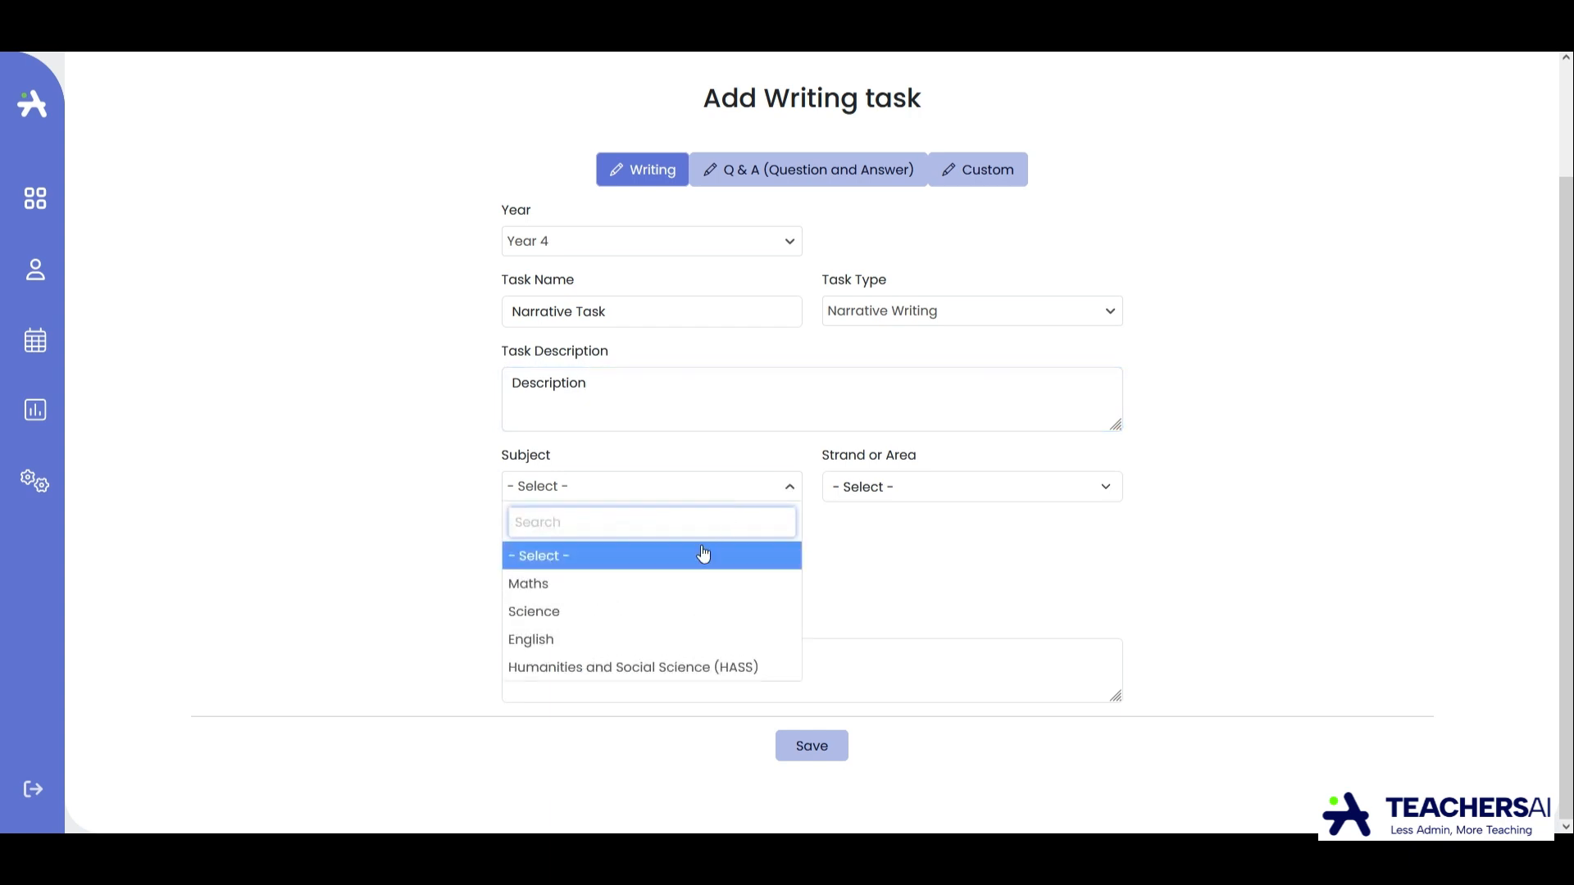
{"action": "left_click", "coordinate": [639, 642]}
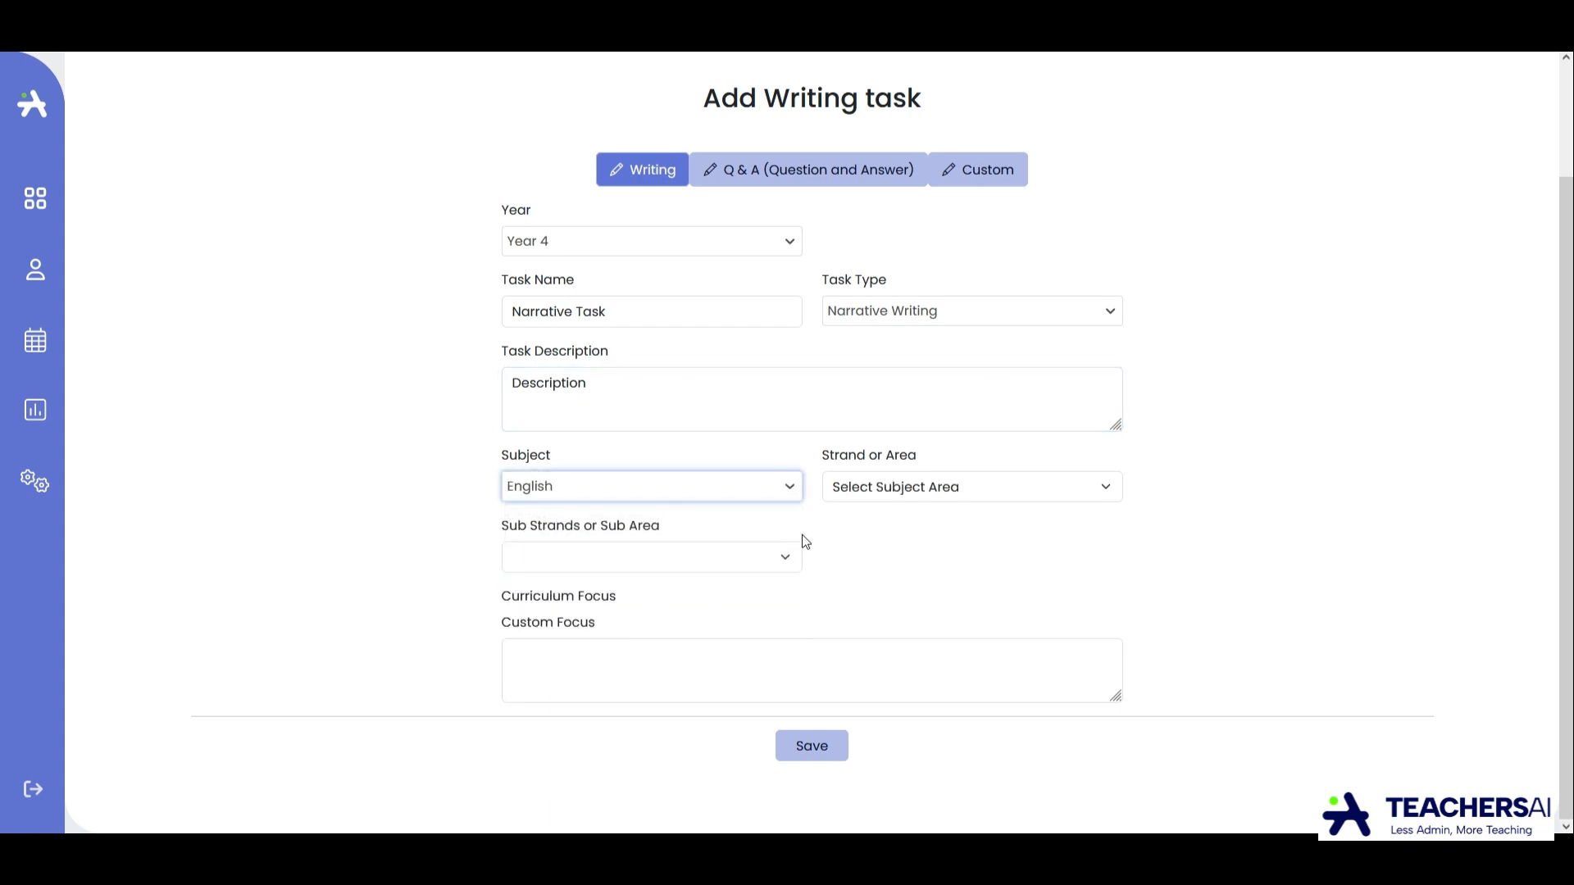
{"action": "left_click", "coordinate": [873, 492]}
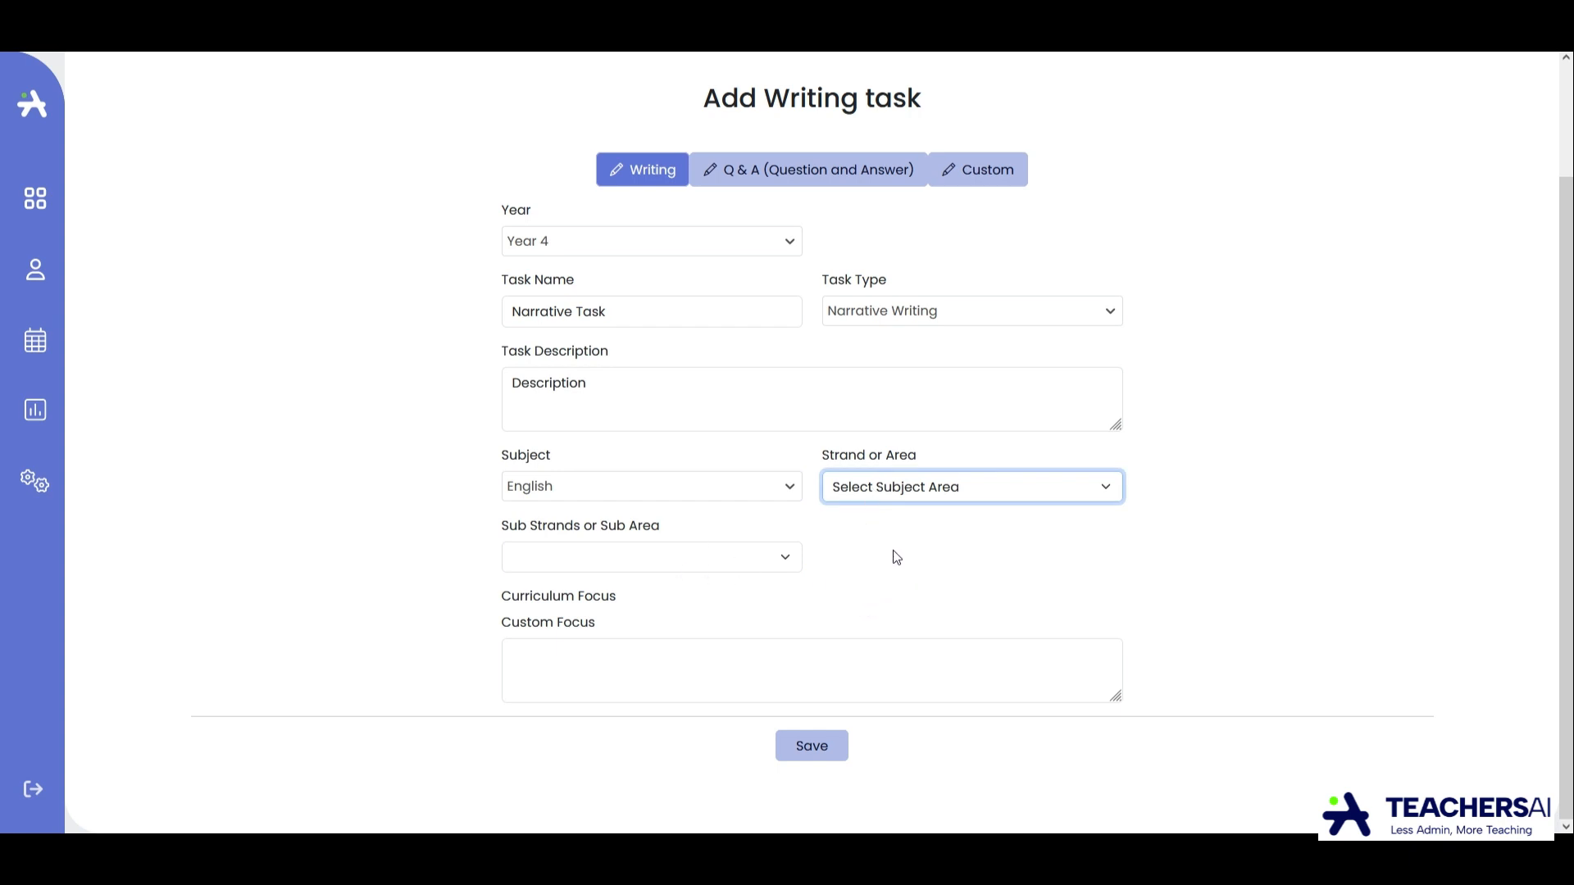
{"action": "left_click", "coordinate": [441, 517]}
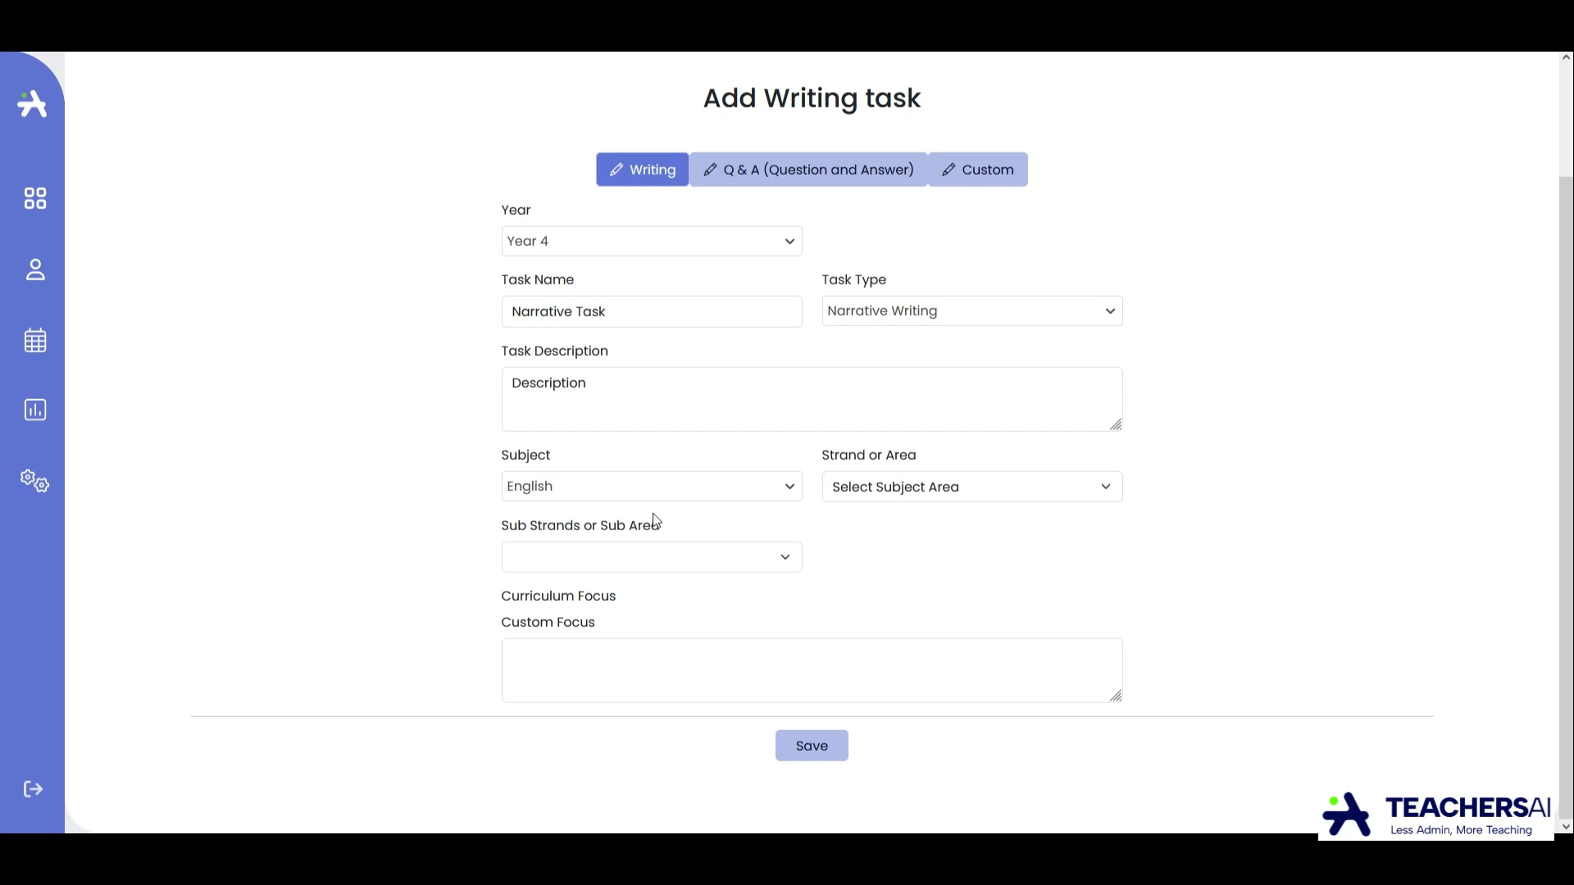
{"action": "left_click", "coordinate": [646, 669]}
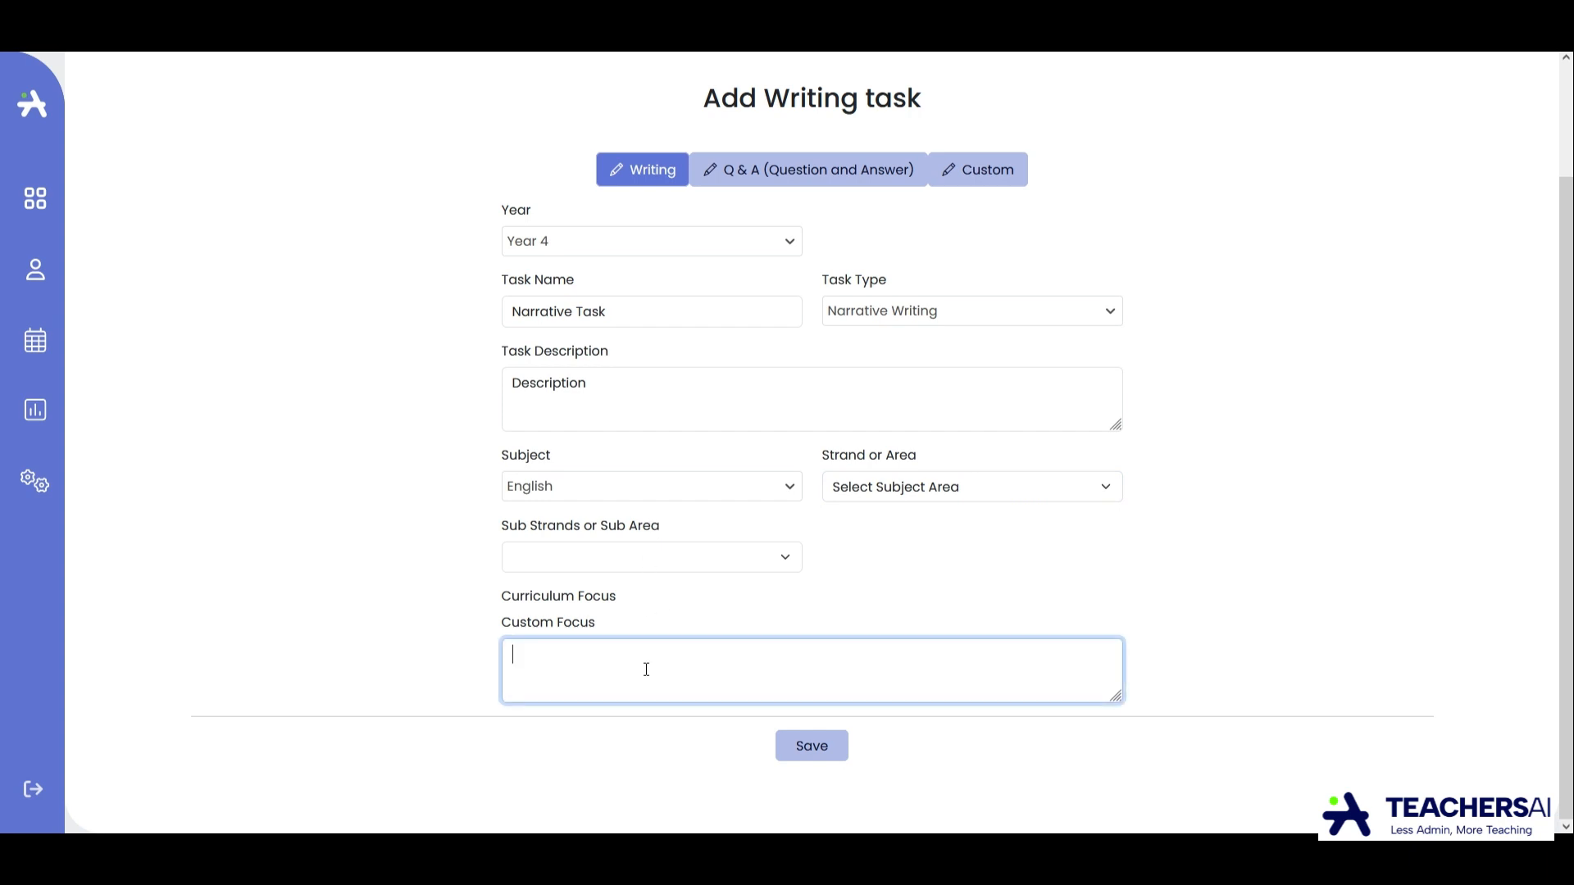
{"action": "left_click", "coordinate": [899, 495]}
{"action": "left_click", "coordinate": [892, 541]}
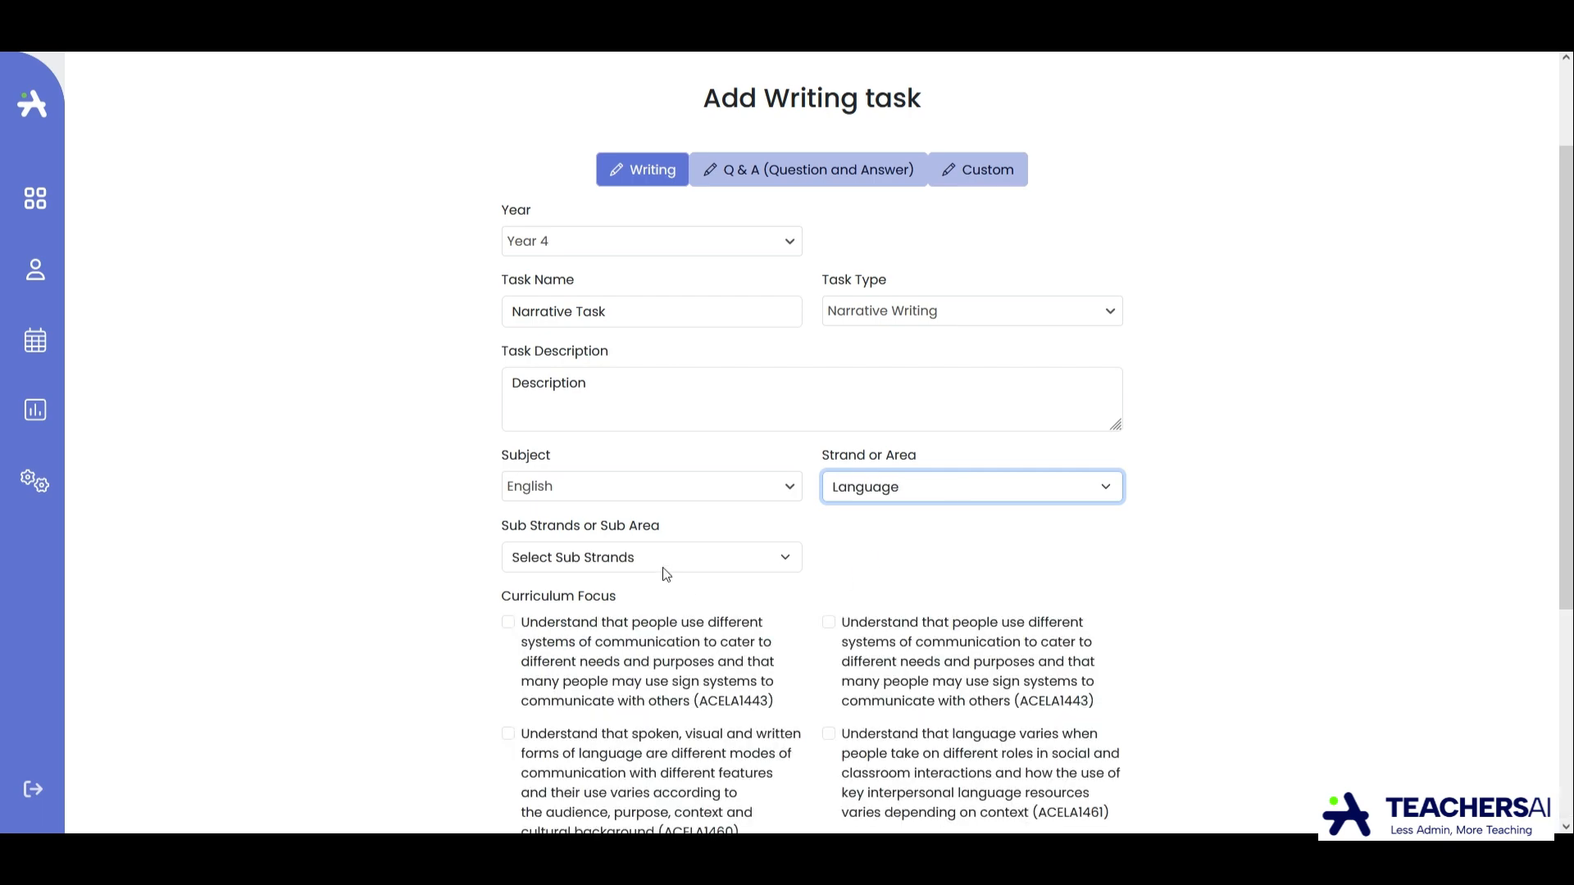
Enter "Adjectives" as the custom focus of the writing task.
{"action": "scroll", "coordinate": [667, 574], "scroll_direction": "down", "scroll_amount": 4}
{"action": "left_click", "coordinate": [626, 660]}
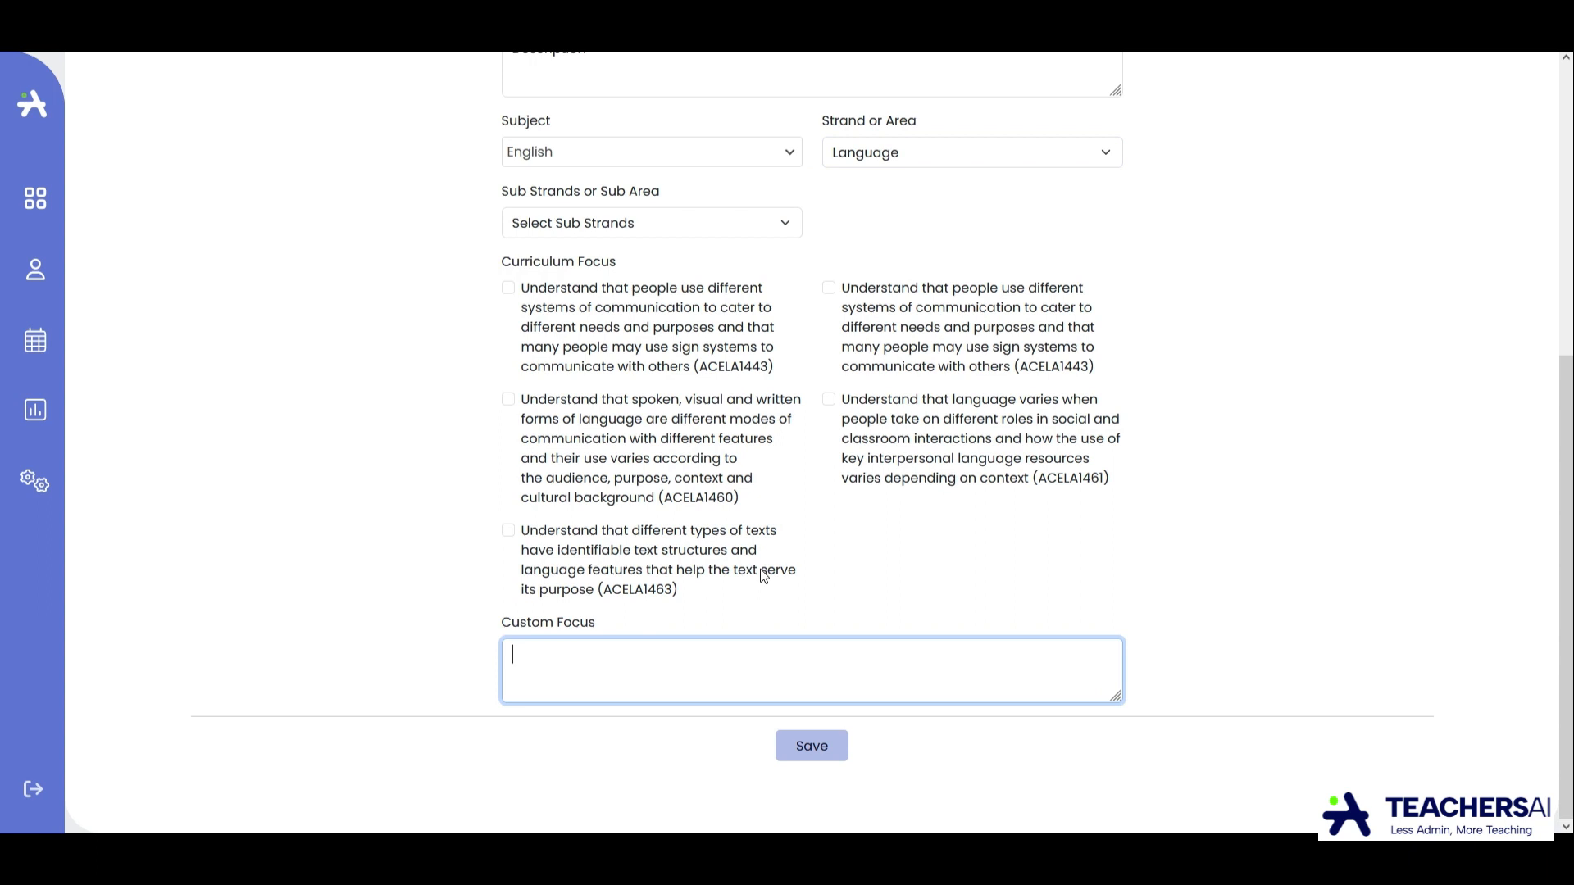
{"action": "type", "text": "A"}
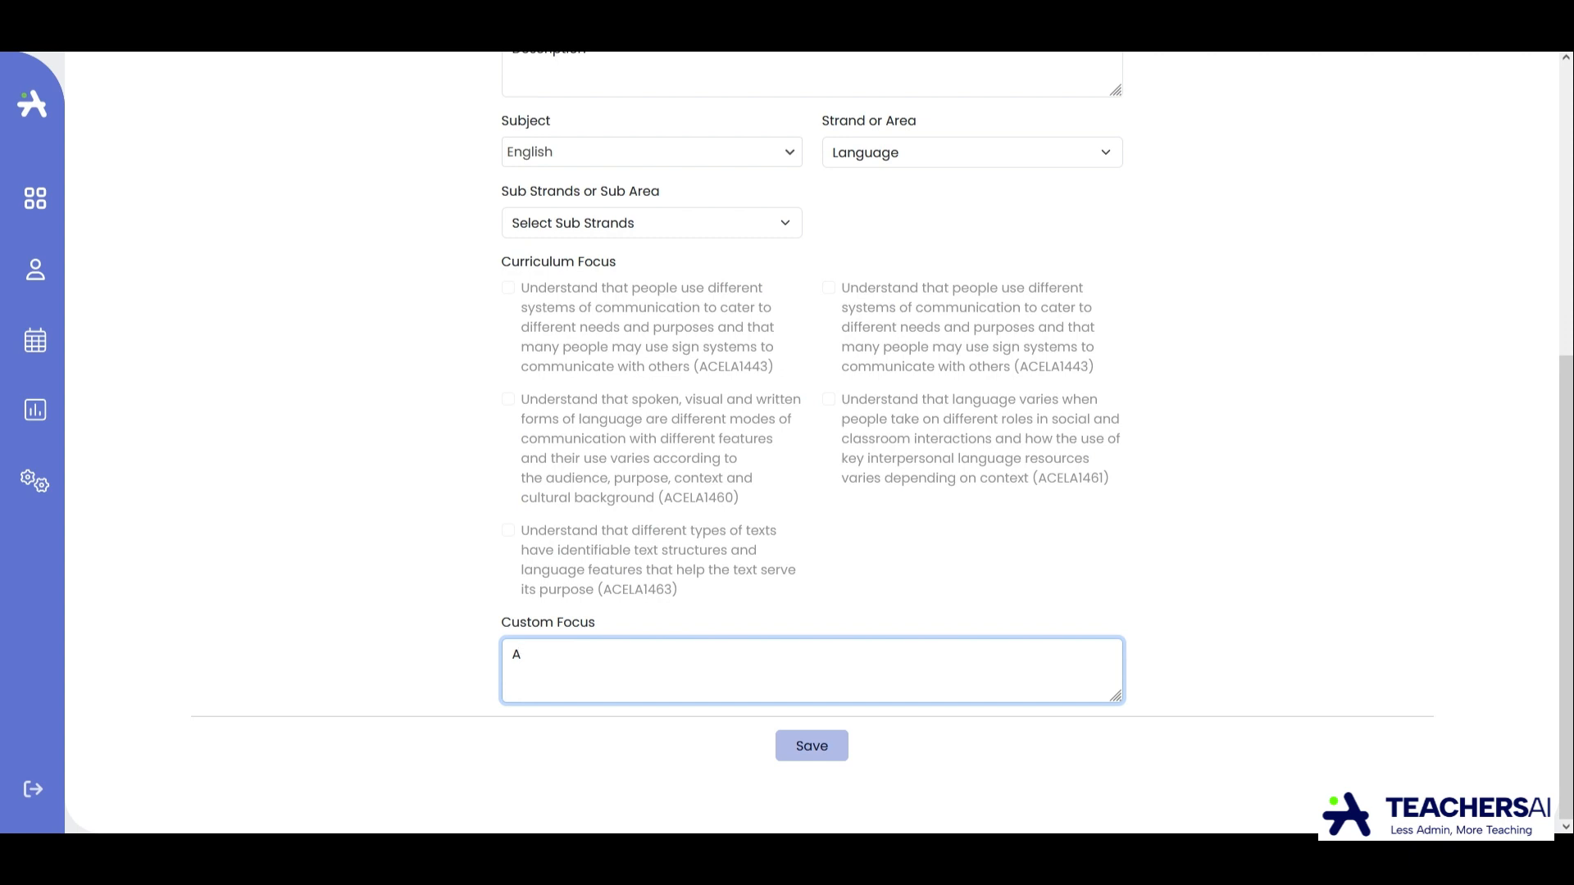
{"action": "type", "text": "djectives ,"}
Copy the link of the Narrative write 1 task from the class's task list and open it in a new browser tab.
{"action": "left_click", "coordinate": [59, 208]}
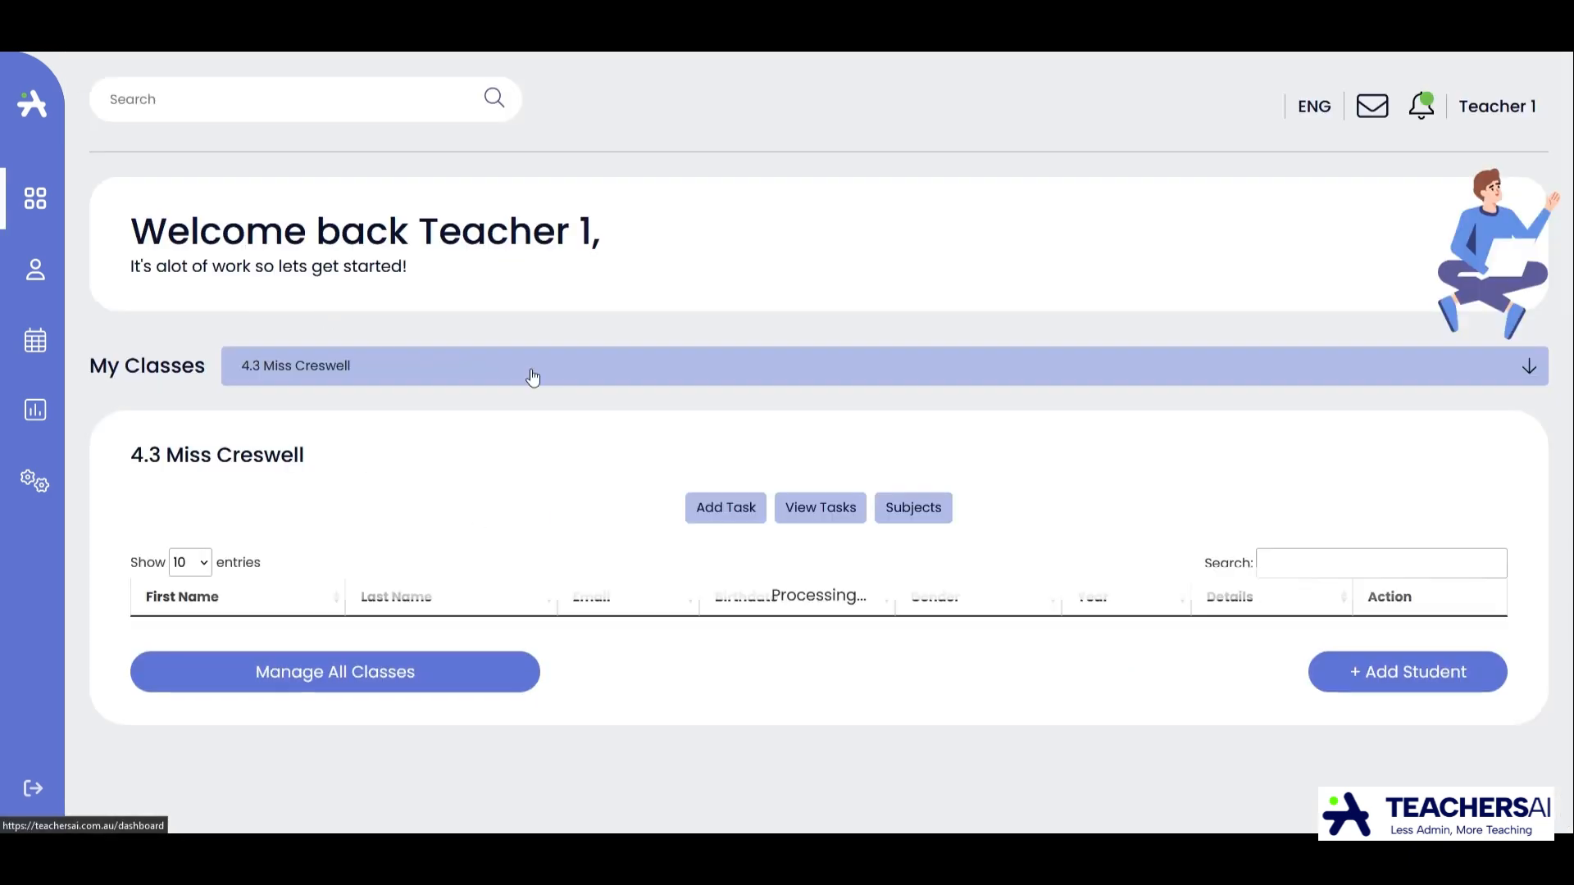
{"action": "left_click", "coordinate": [825, 522]}
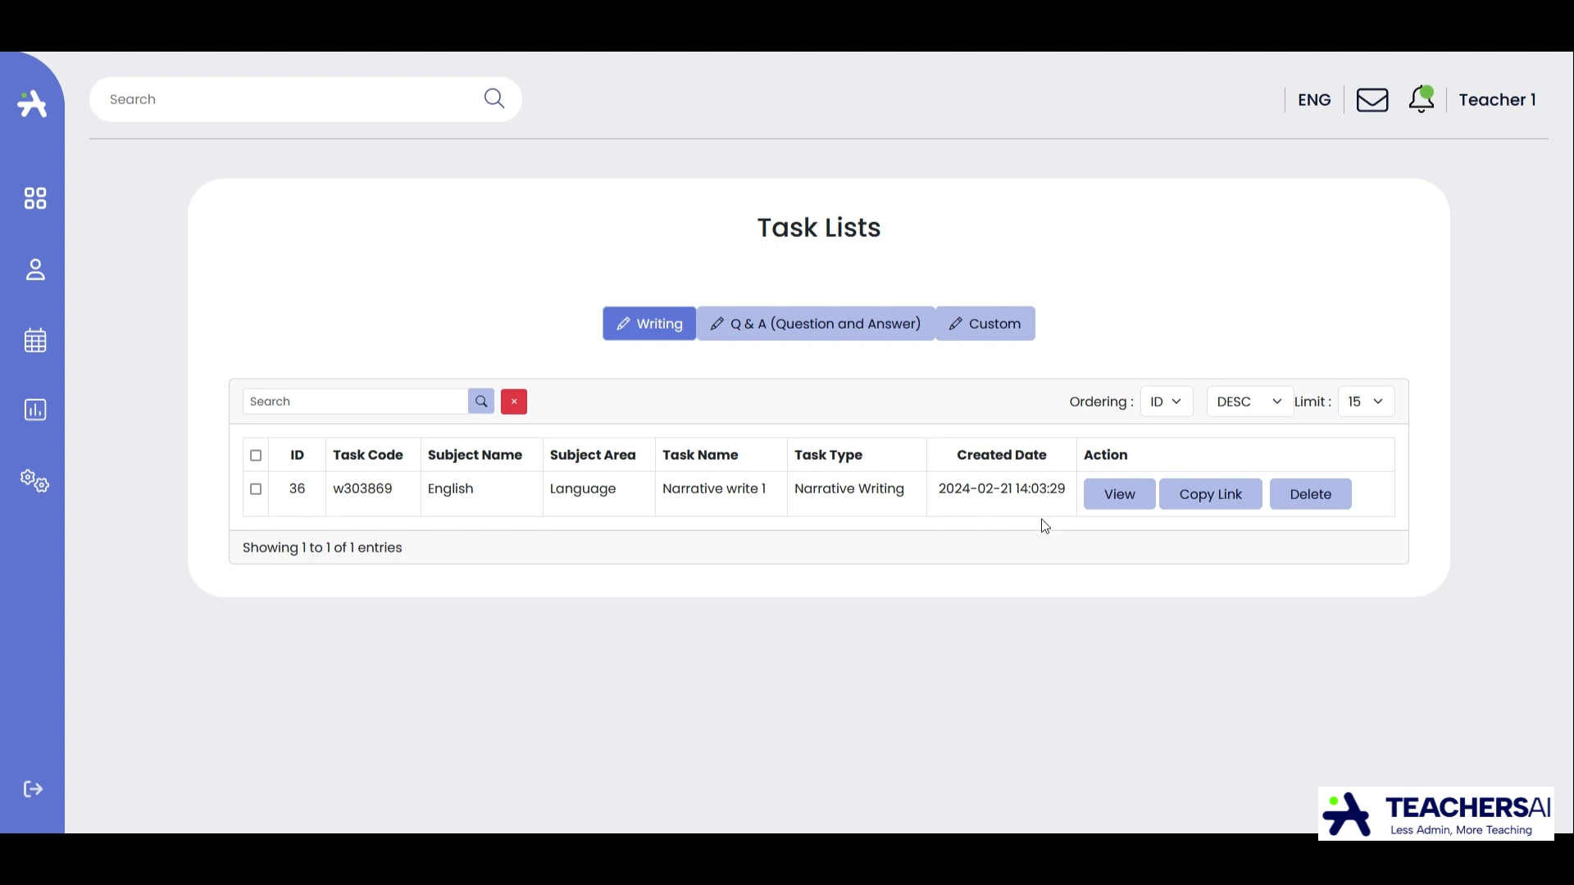
{"action": "left_click", "coordinate": [1222, 502]}
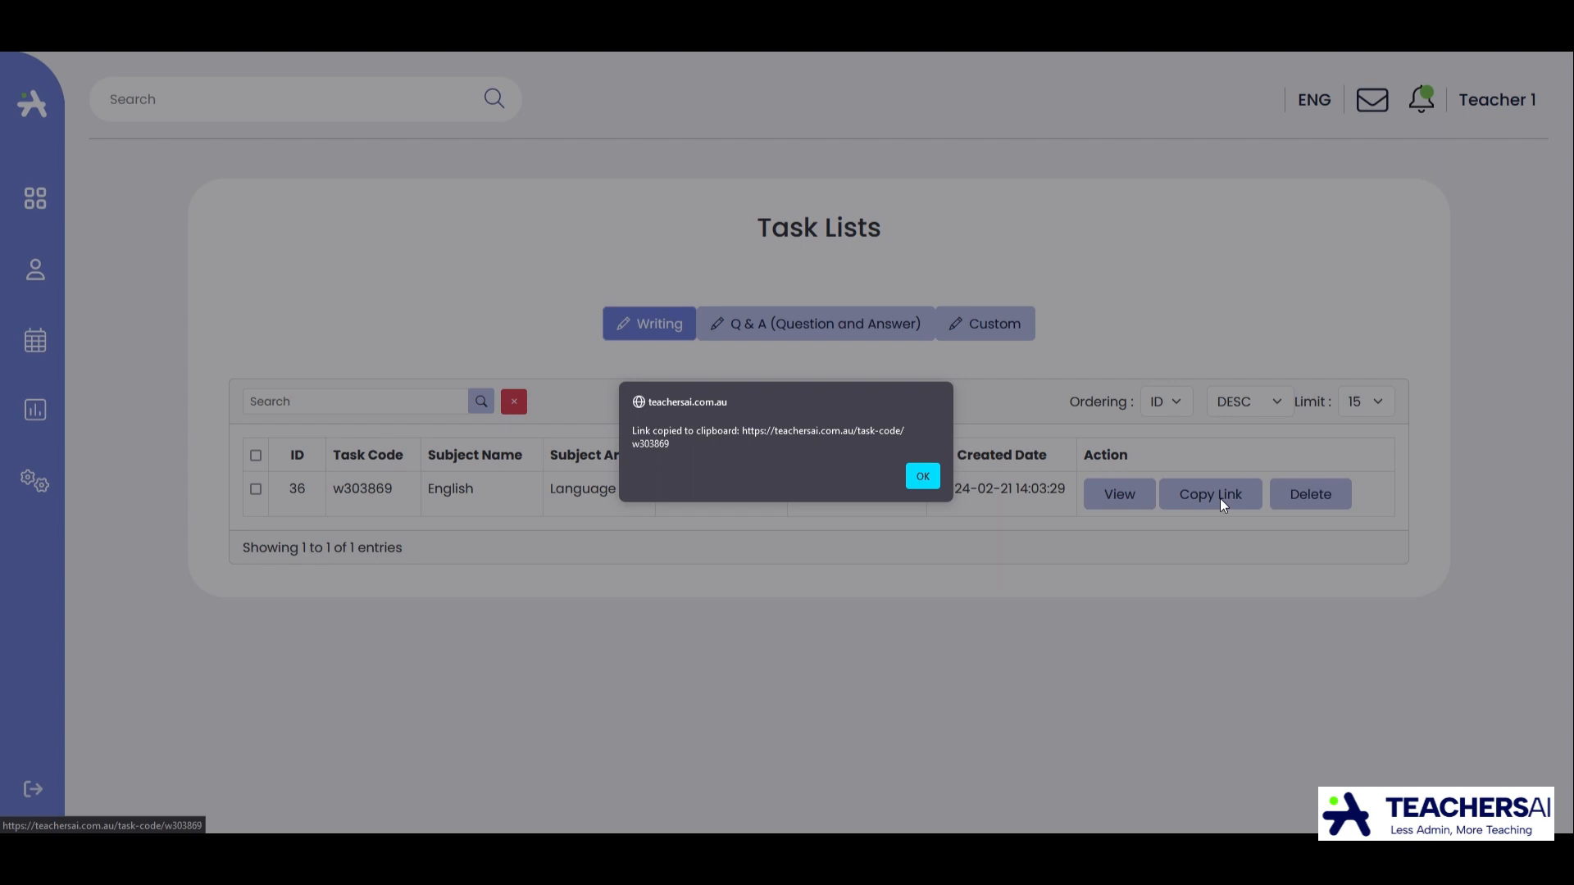
{"action": "left_click", "coordinate": [923, 478]}
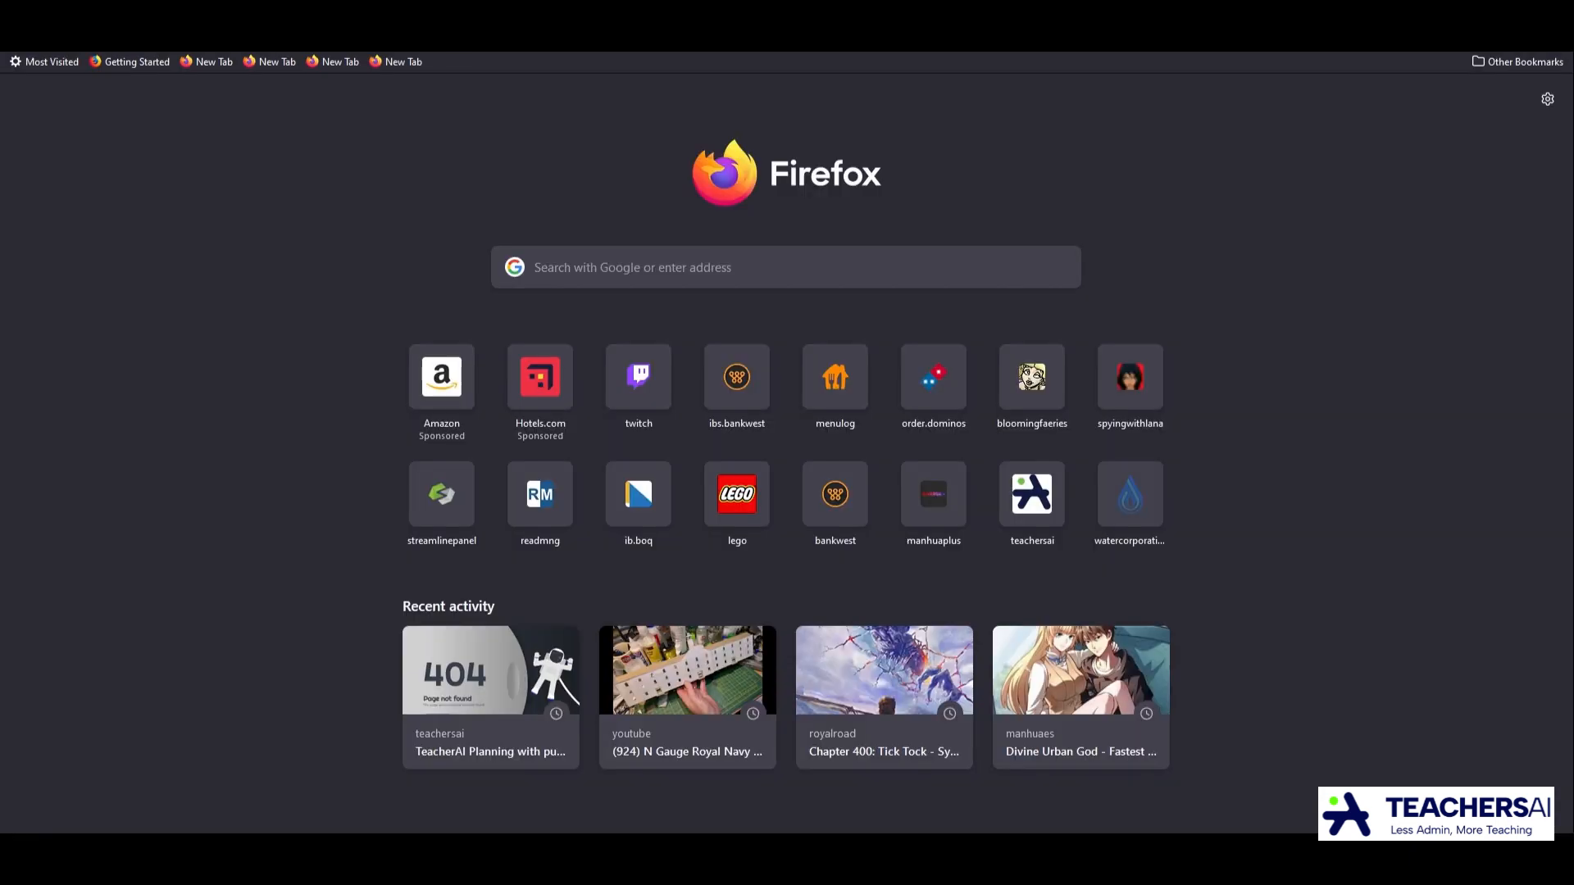
{"action": "key", "text": "ctrl+v"}
{"action": "key", "text": "Return"}
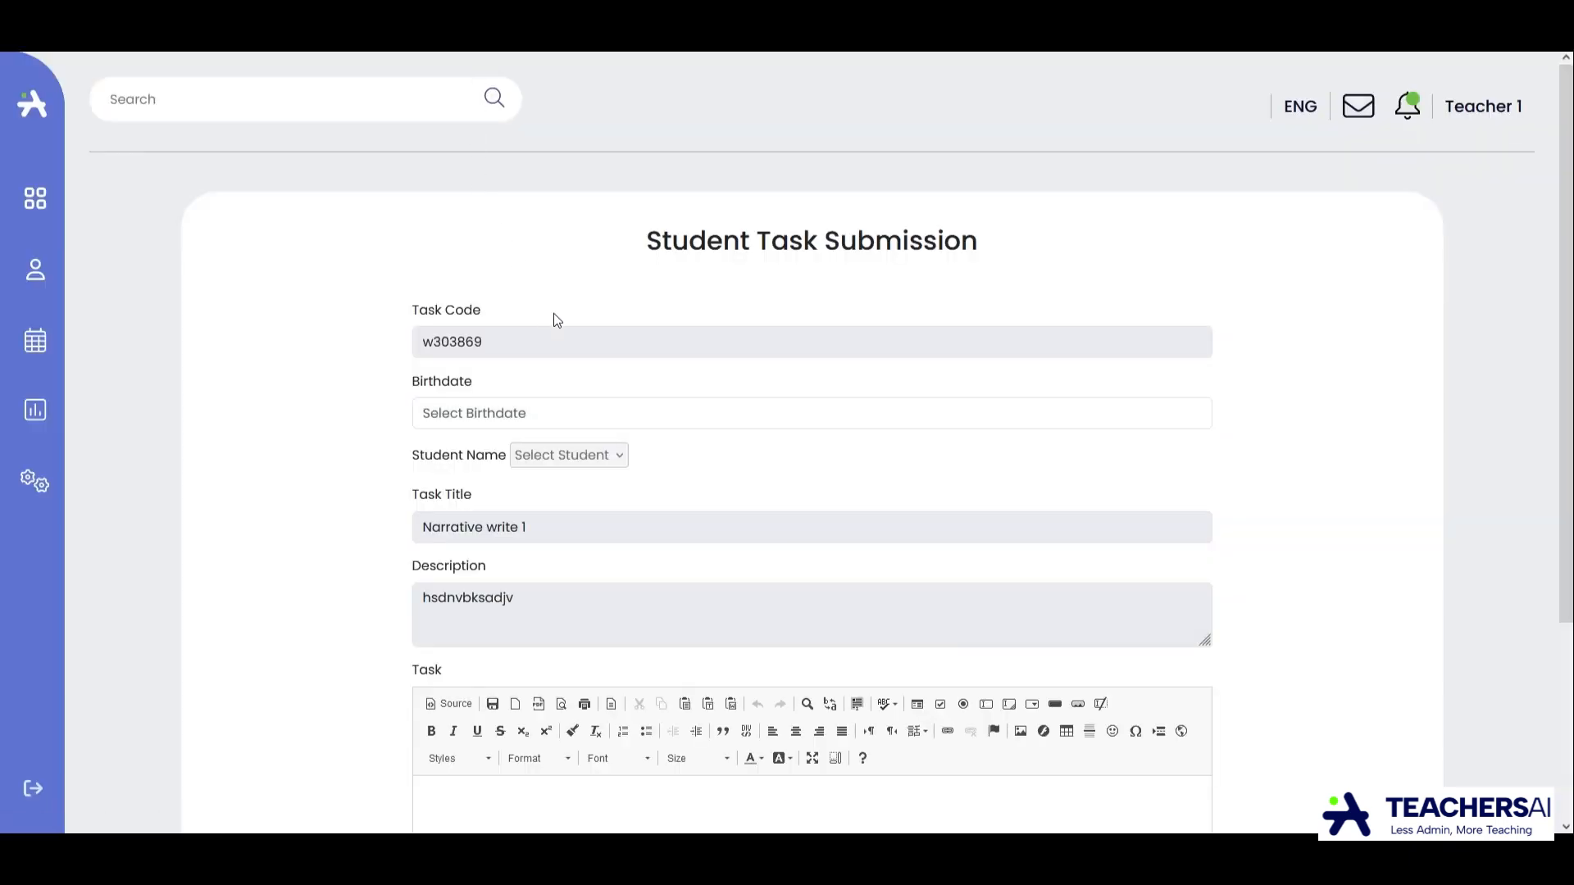
Look at the birthdate calendar on the student submission form and enter "fghdfgh hfghdfghdf" as the task text.
{"action": "left_click", "coordinate": [627, 428]}
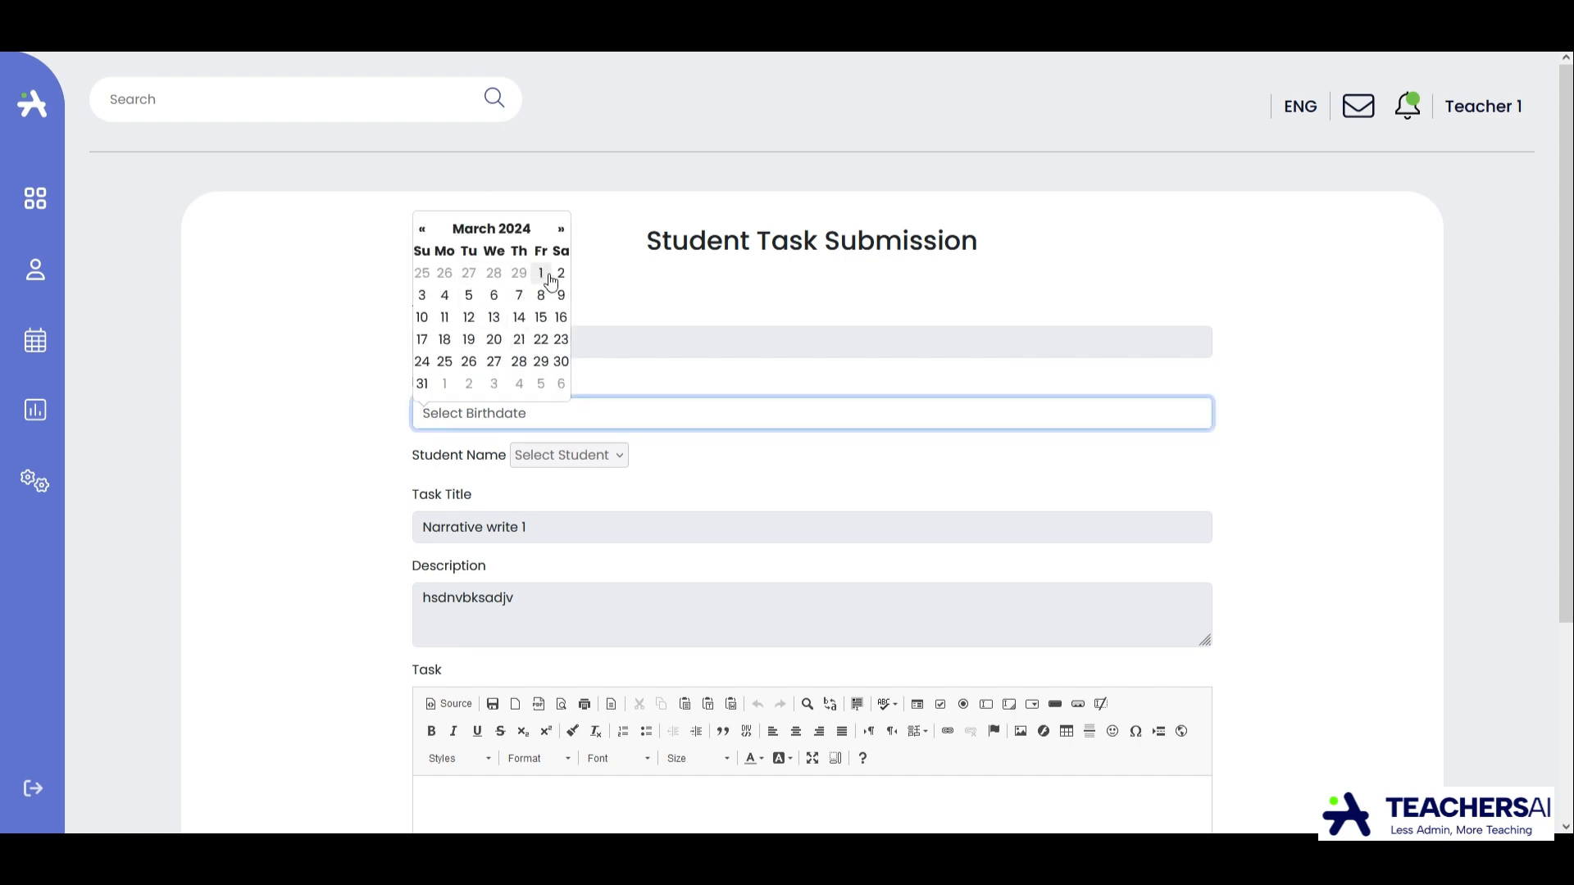
{"action": "left_click", "coordinate": [1188, 293]}
{"action": "scroll", "coordinate": [1210, 377], "scroll_direction": "down", "scroll_amount": 3}
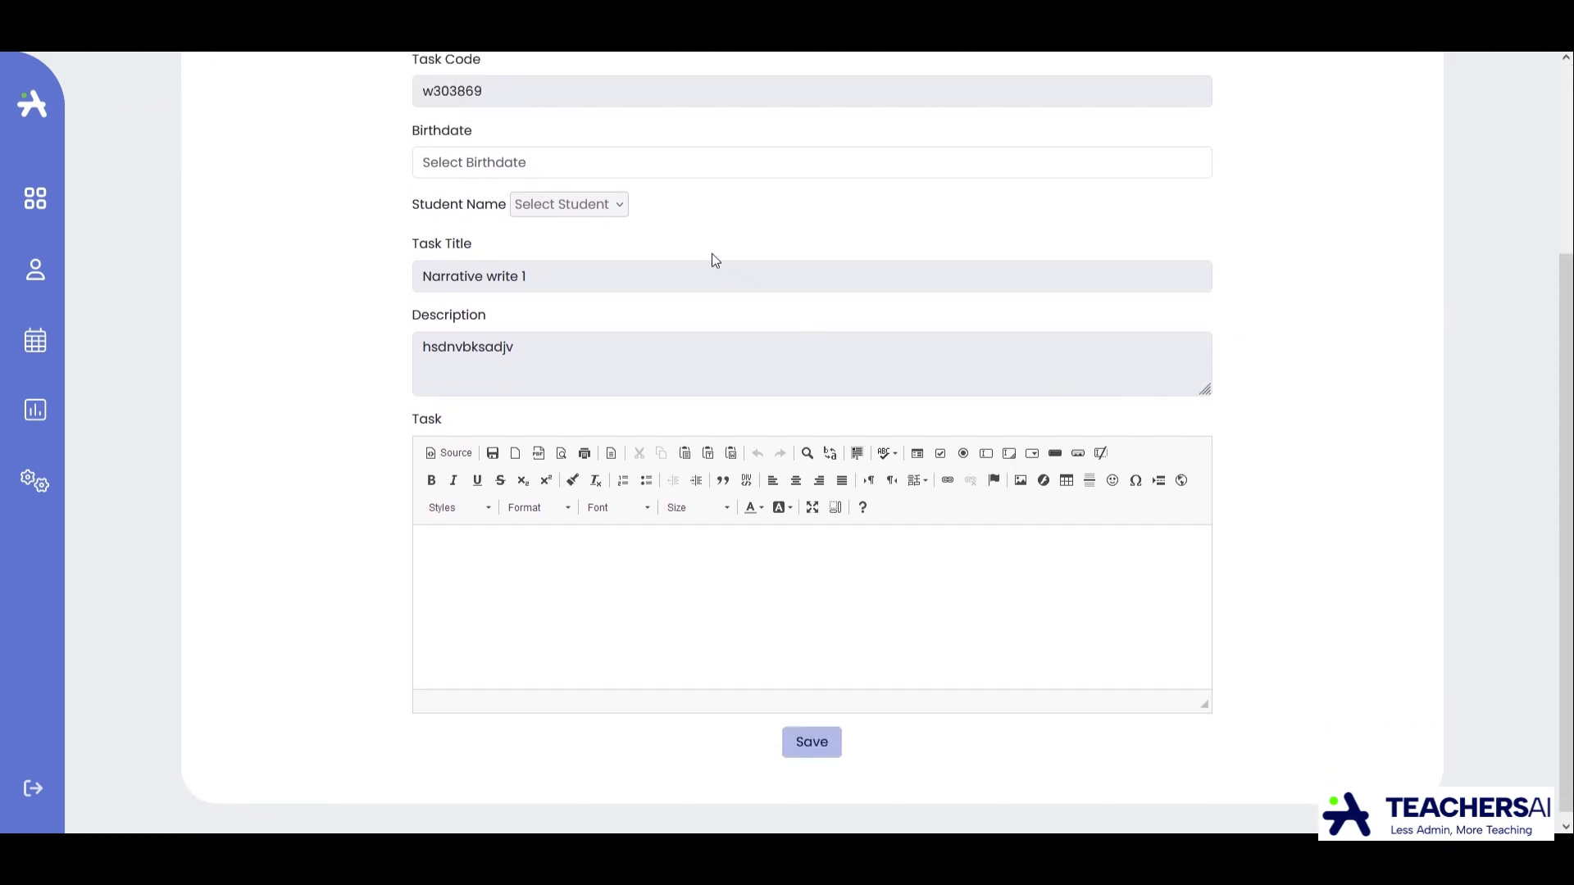
{"action": "left_click", "coordinate": [750, 597]}
{"action": "type", "text": "fghdfgh hfghdfghdf"}
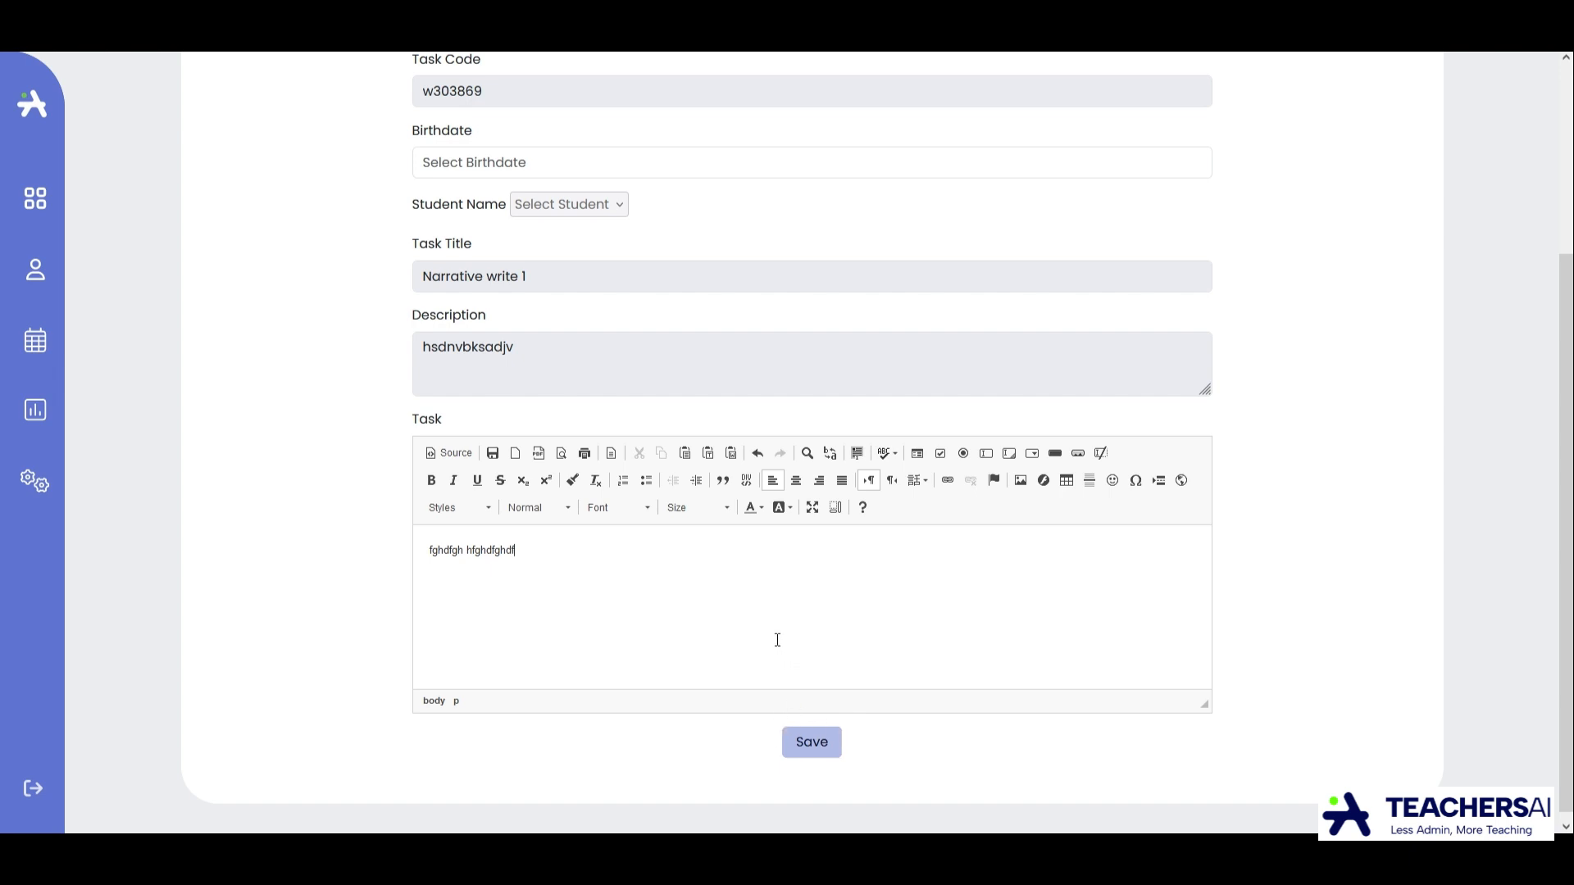
{"action": "scroll", "coordinate": [777, 641], "scroll_direction": "up", "scroll_amount": 3}
{"action": "scroll", "coordinate": [776, 640], "scroll_direction": "down", "scroll_amount": 3}
{"action": "scroll", "coordinate": [655, 476], "scroll_direction": "up", "scroll_amount": 3}
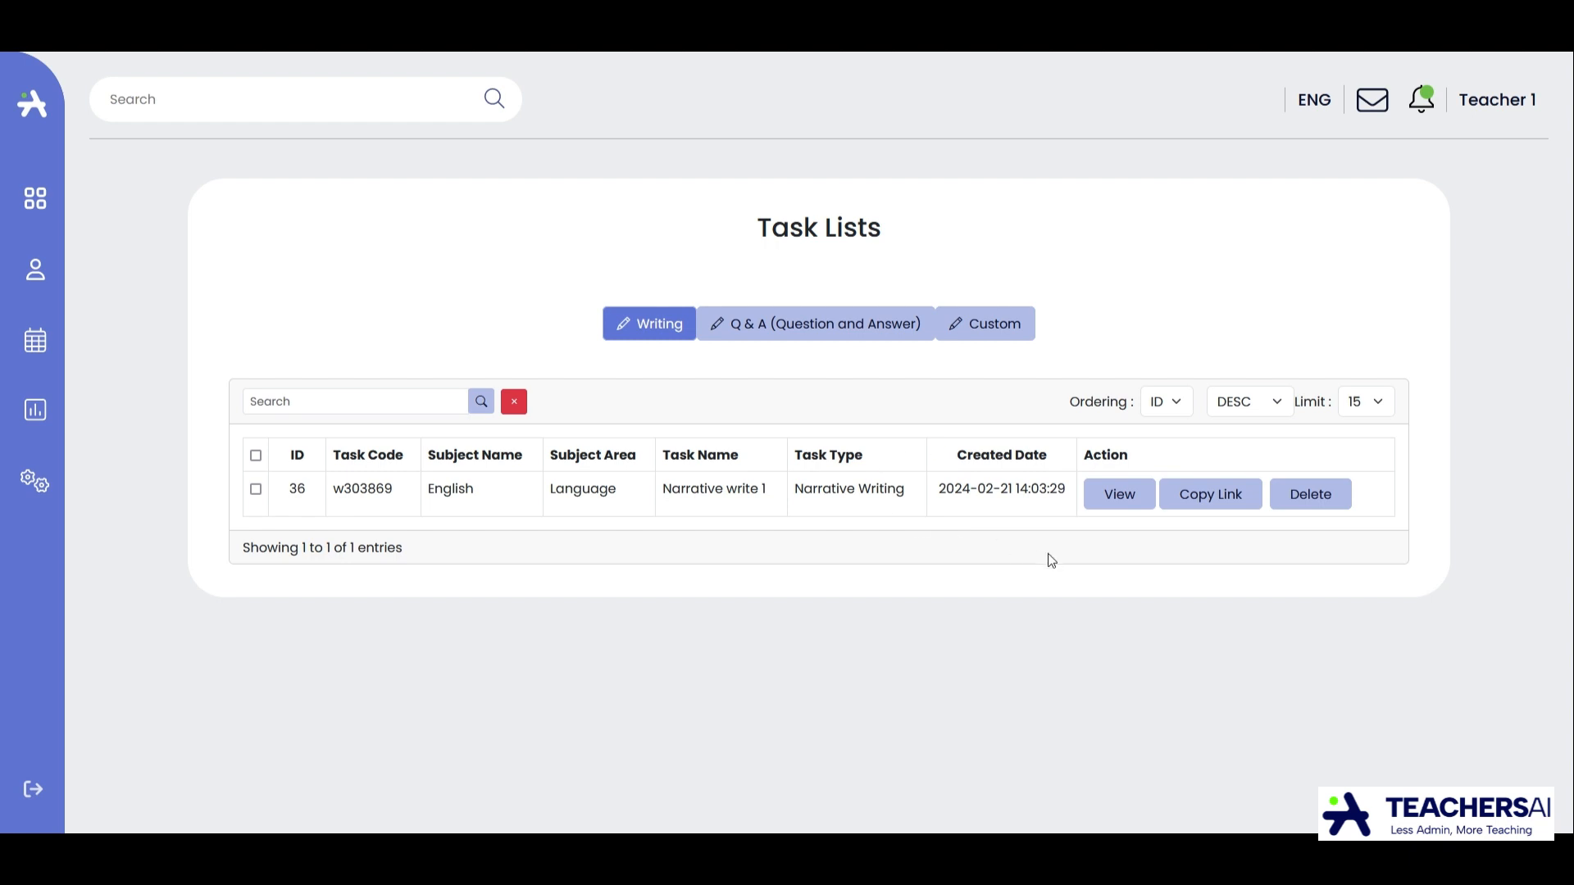
Open the Narrative write 1 task's details and view the submission form of the first student who has not submitted.
{"action": "left_click", "coordinate": [1120, 496]}
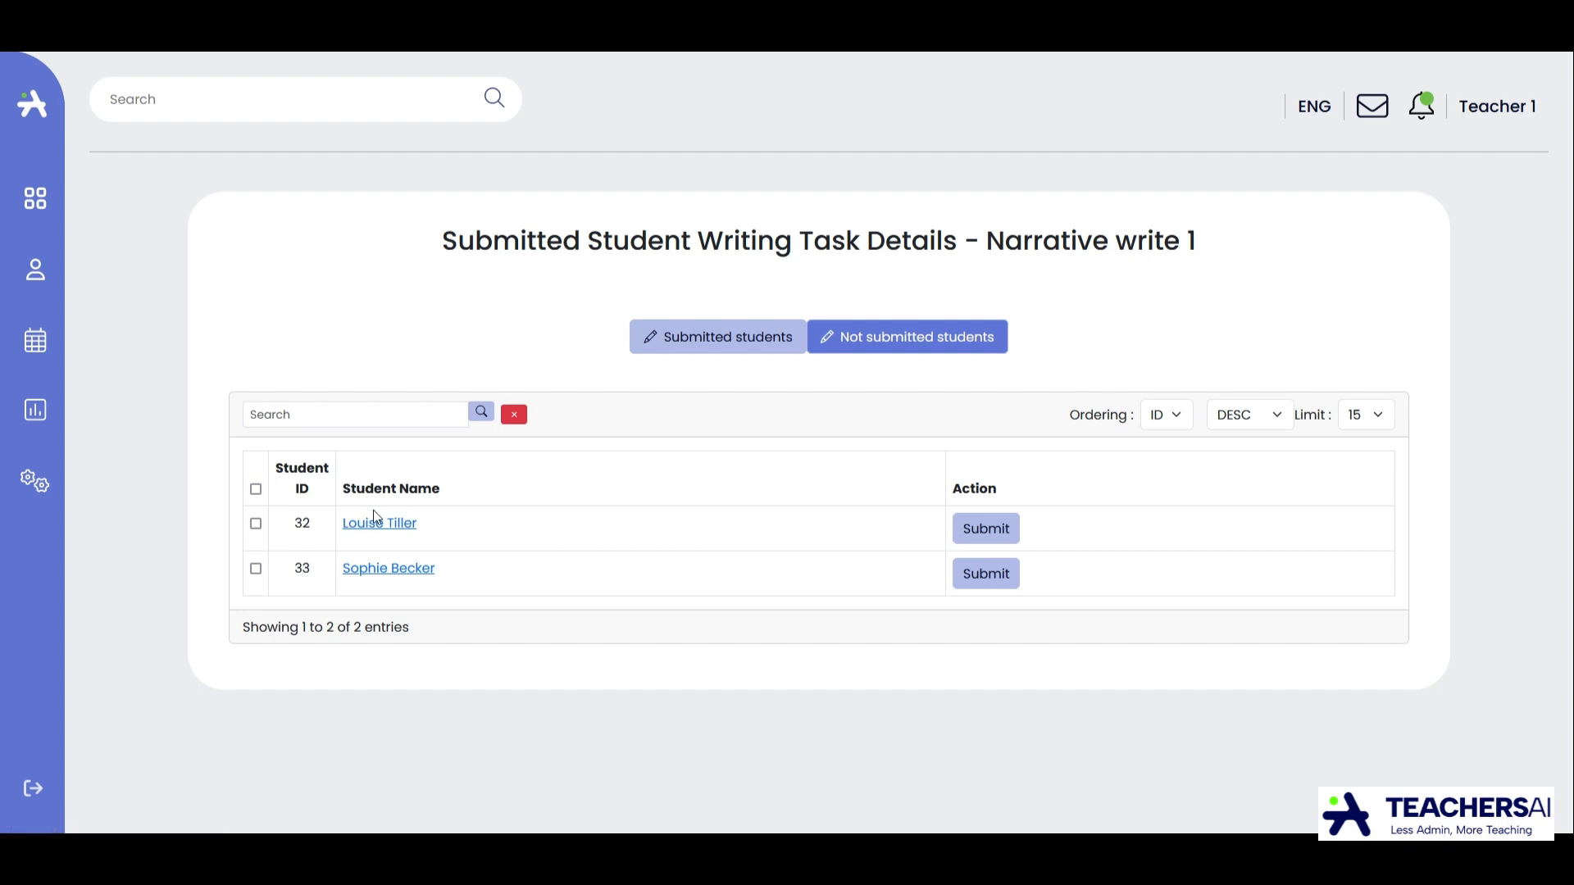
{"action": "left_click", "coordinate": [409, 533]}
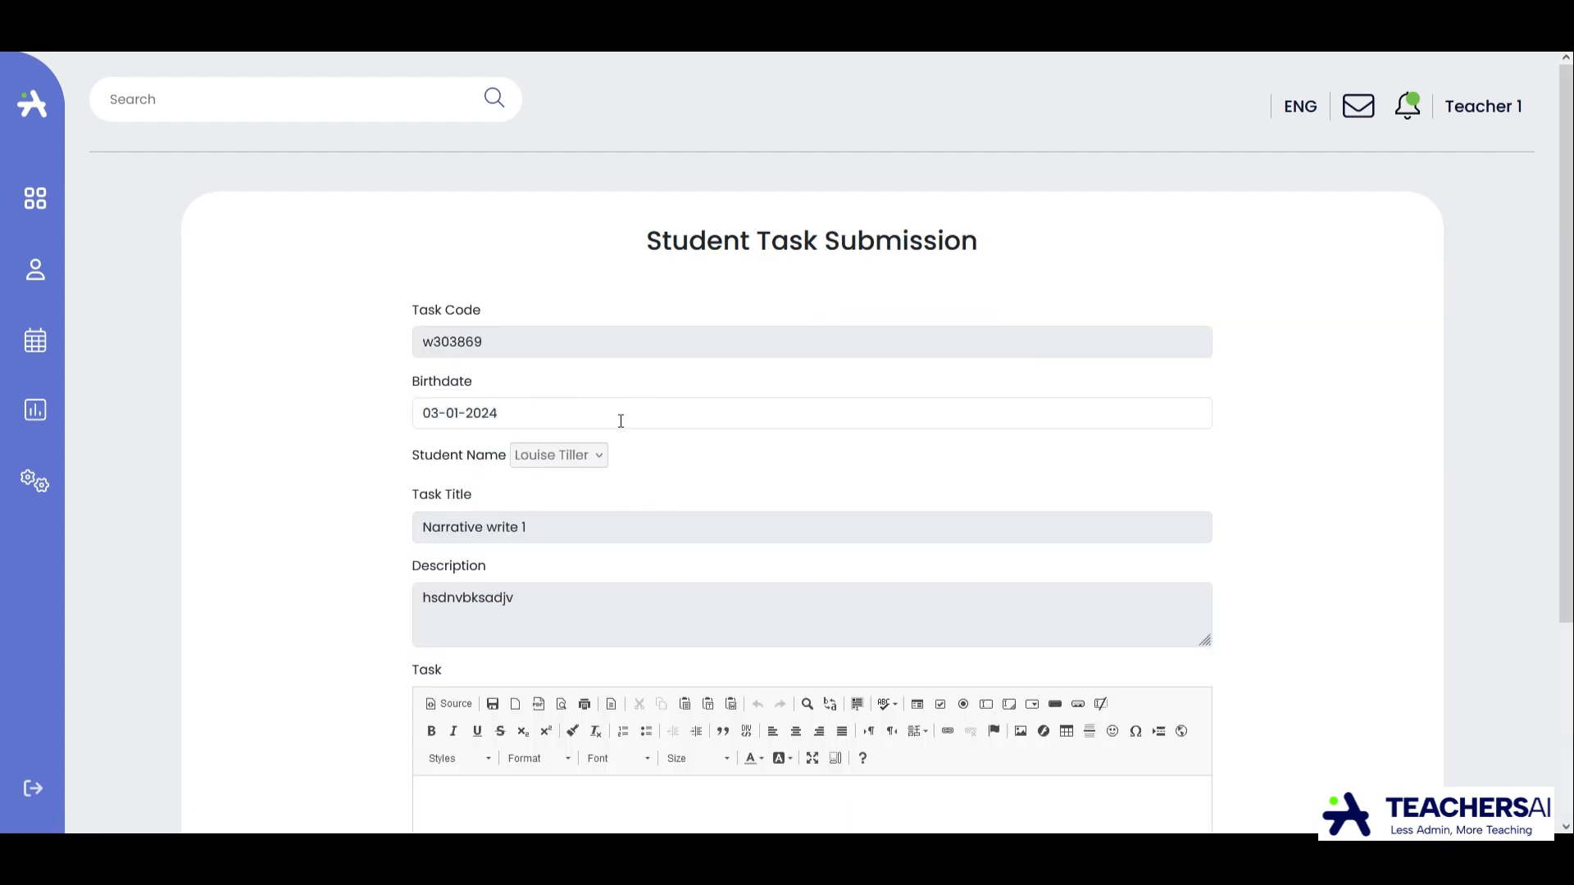
{"action": "scroll", "coordinate": [619, 419], "scroll_direction": "down", "scroll_amount": 3}
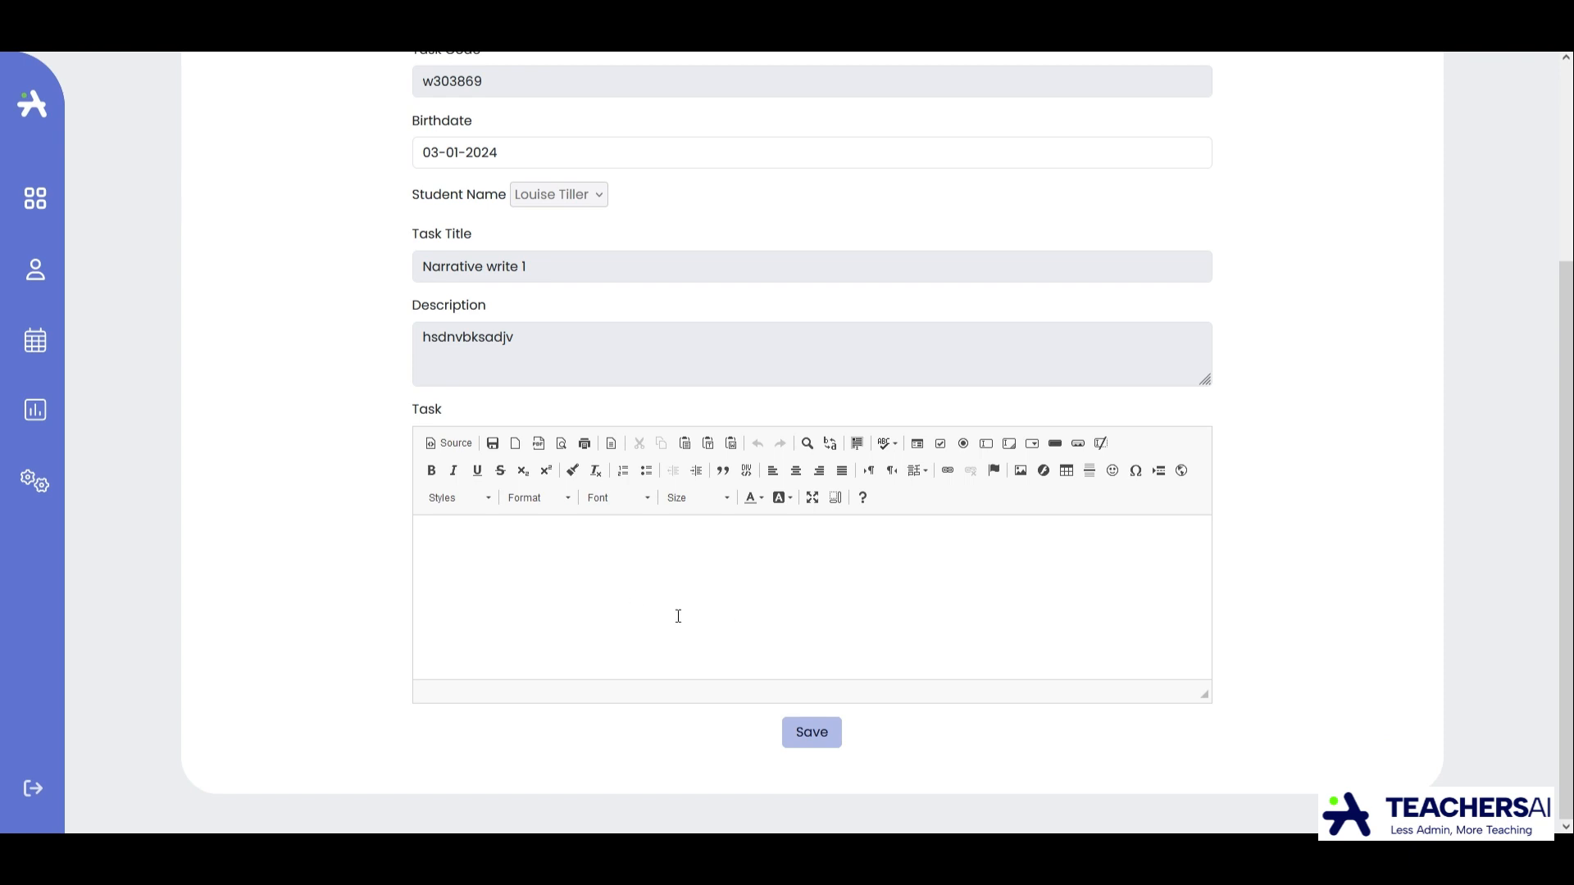
{"action": "scroll", "coordinate": [613, 510], "scroll_direction": "up", "scroll_amount": 3}
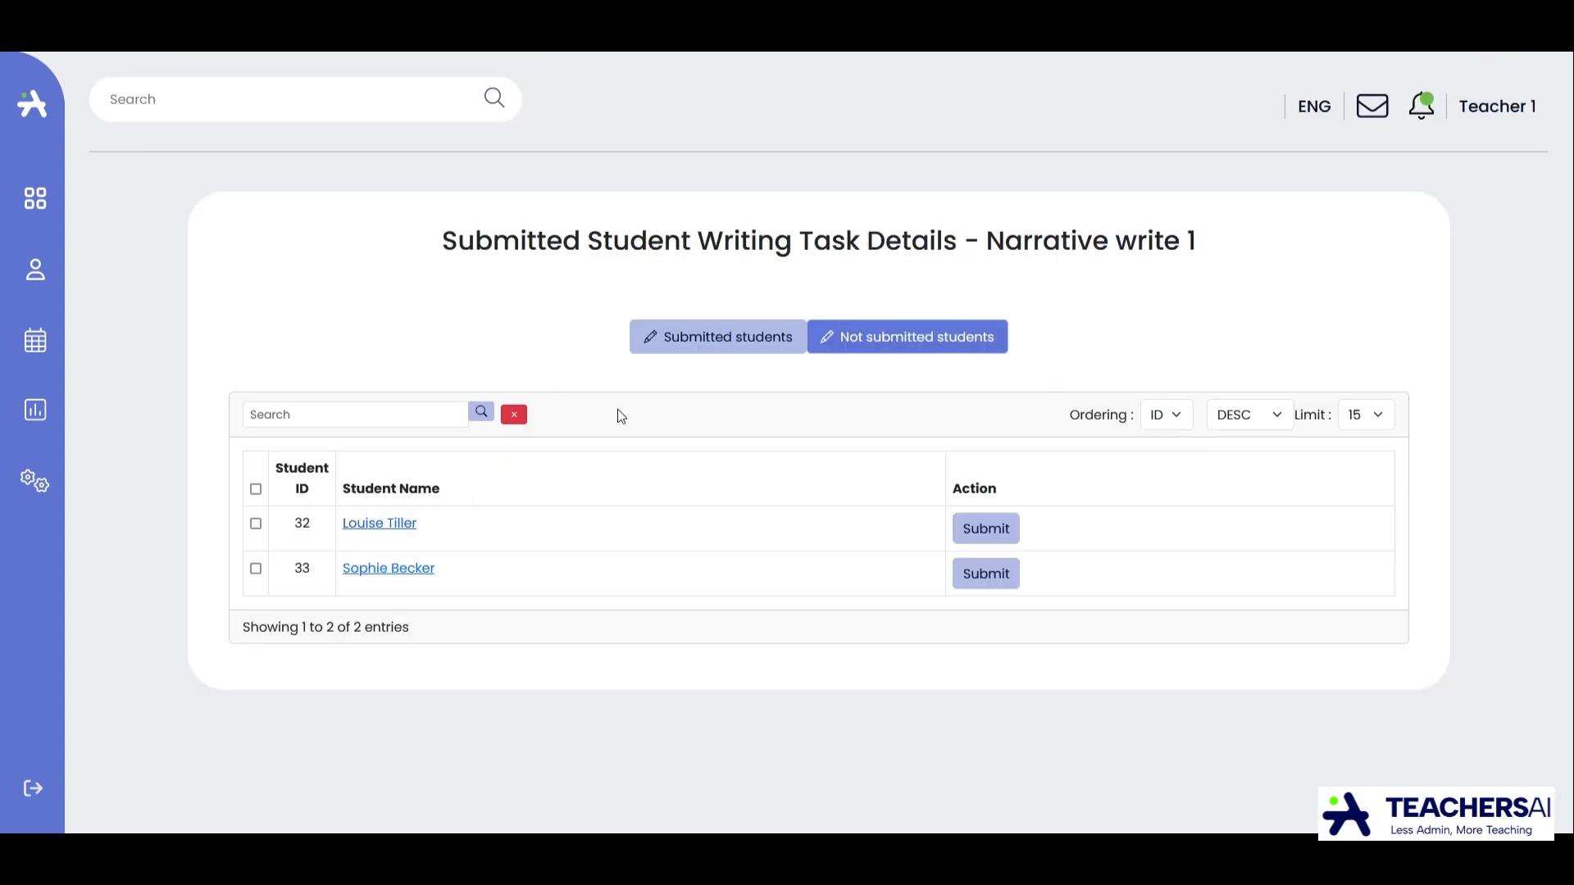
Show the students who submitted Narrative write 1 and look over their writing and AI feedback.
{"action": "left_click", "coordinate": [725, 337]}
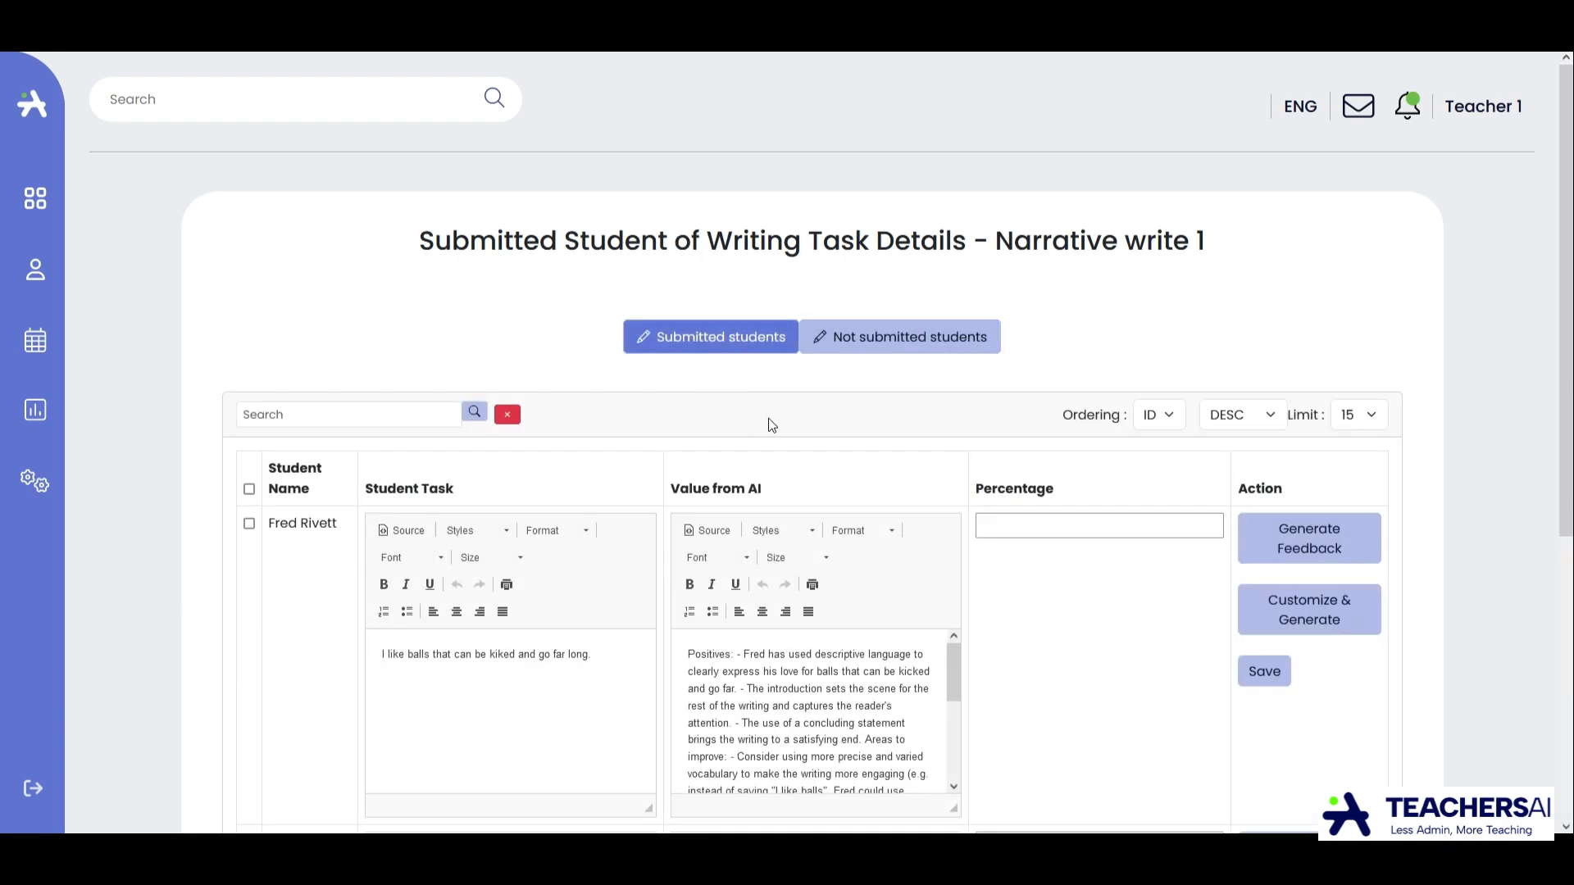
{"action": "scroll", "coordinate": [769, 418], "scroll_direction": "down", "scroll_amount": 3}
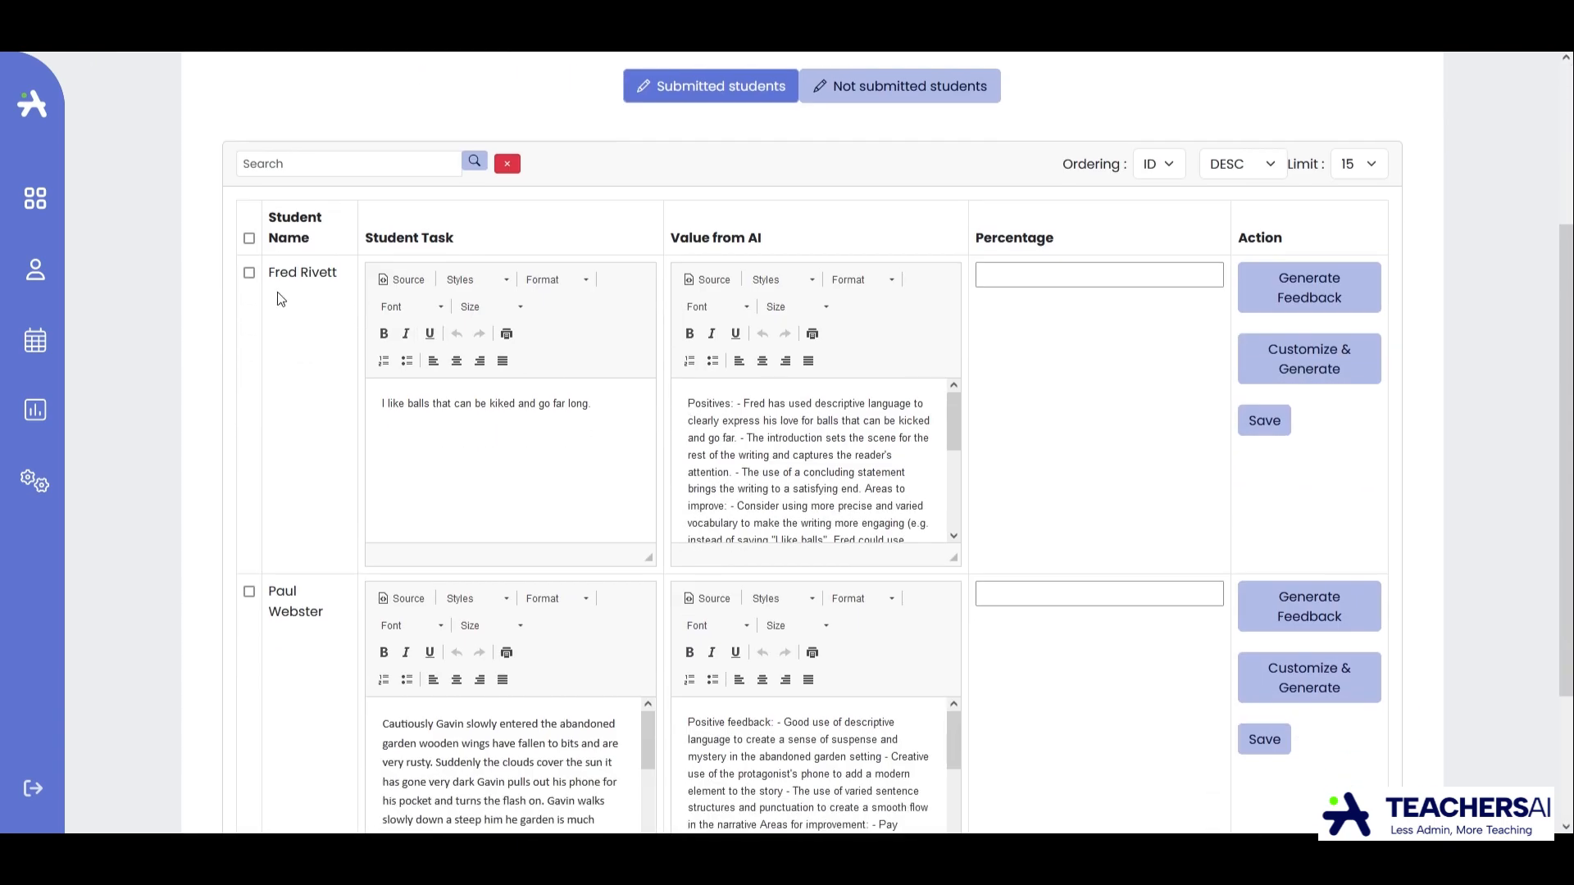
{"action": "scroll", "coordinate": [722, 460], "scroll_direction": "up", "scroll_amount": 2}
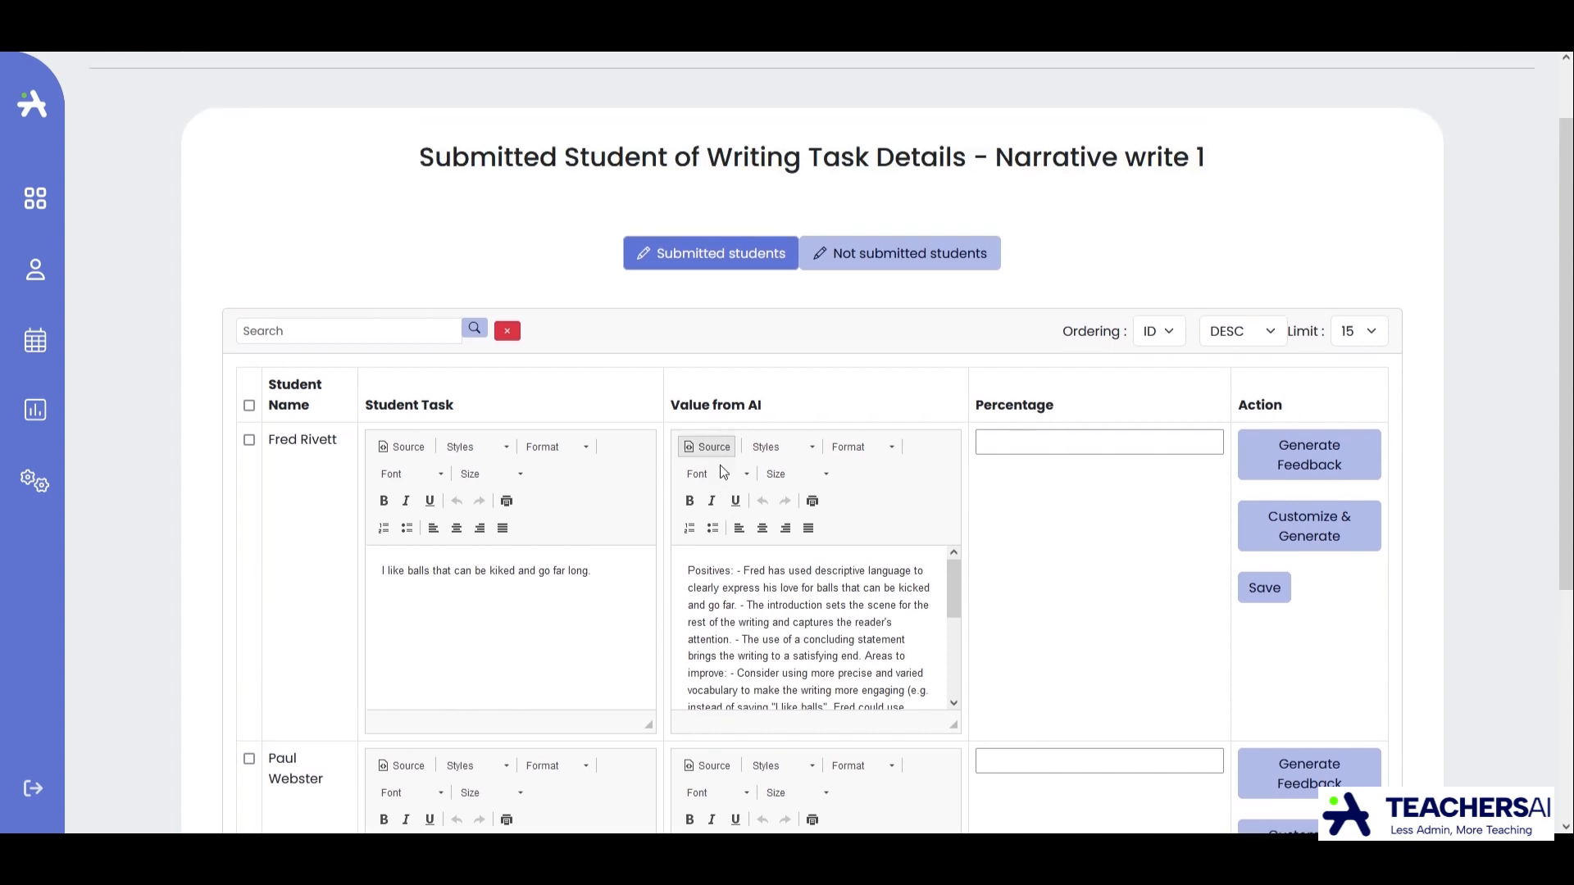
Delete all the existing AI feedback text for the first submitted student.
{"action": "scroll", "coordinate": [738, 459], "scroll_direction": "down", "scroll_amount": 2}
{"action": "left_click_drag", "start_coordinate": [691, 412], "coordinate": [859, 592]}
{"action": "key", "text": "Delete"}
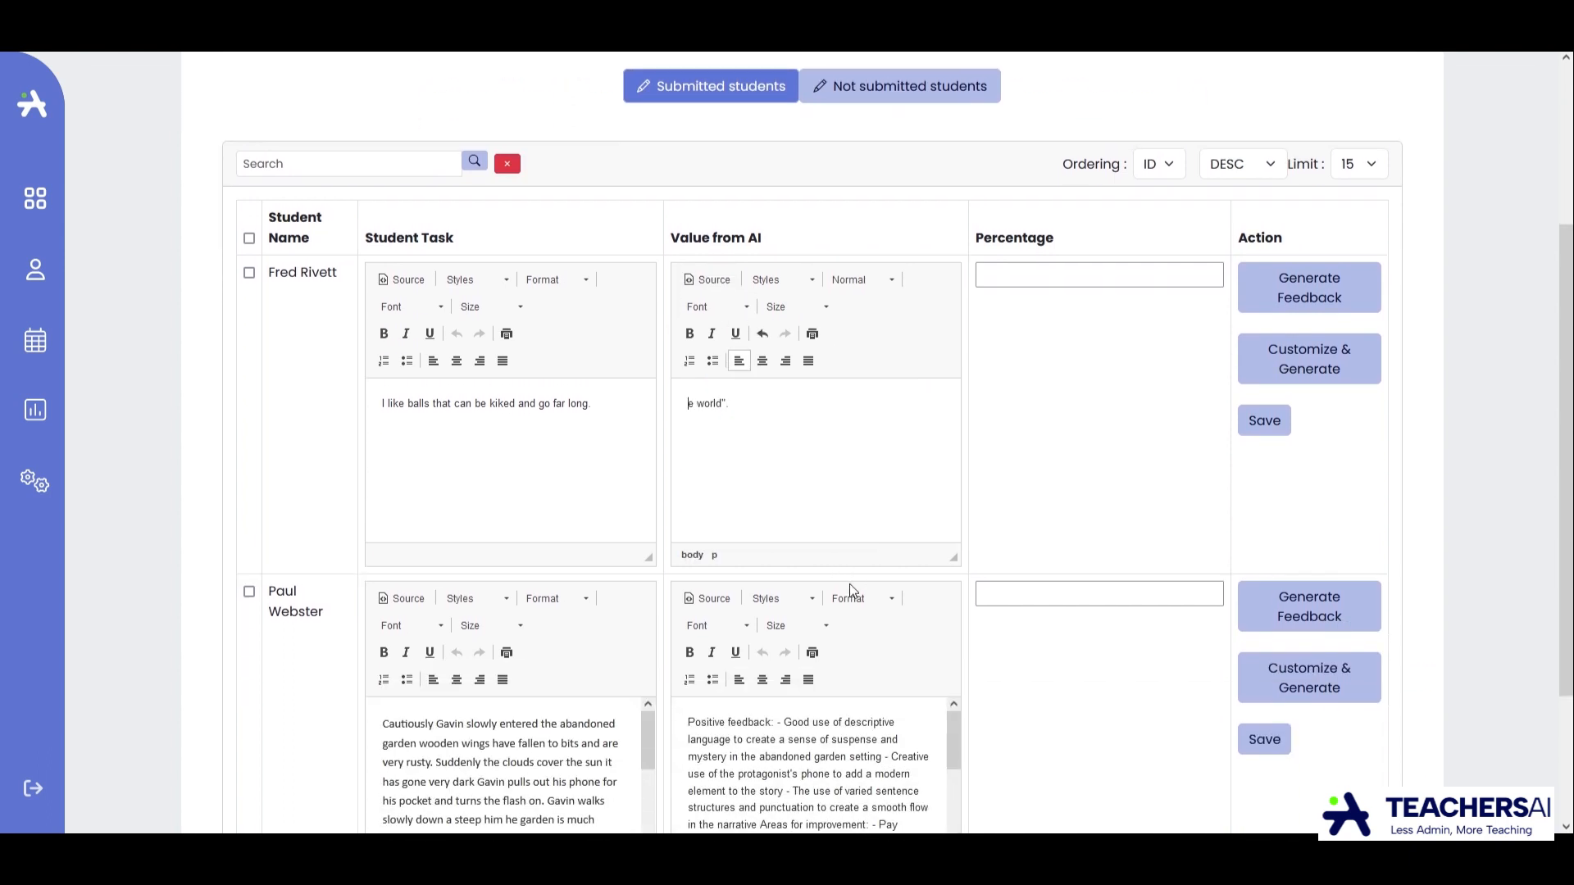
{"action": "key", "text": "shift+Home"}
{"action": "key", "text": "Delete"}
Generate new AI feedback for the first submitted student's writing and dismiss the success message.
{"action": "scroll", "coordinate": [738, 479], "scroll_direction": "up", "scroll_amount": 2}
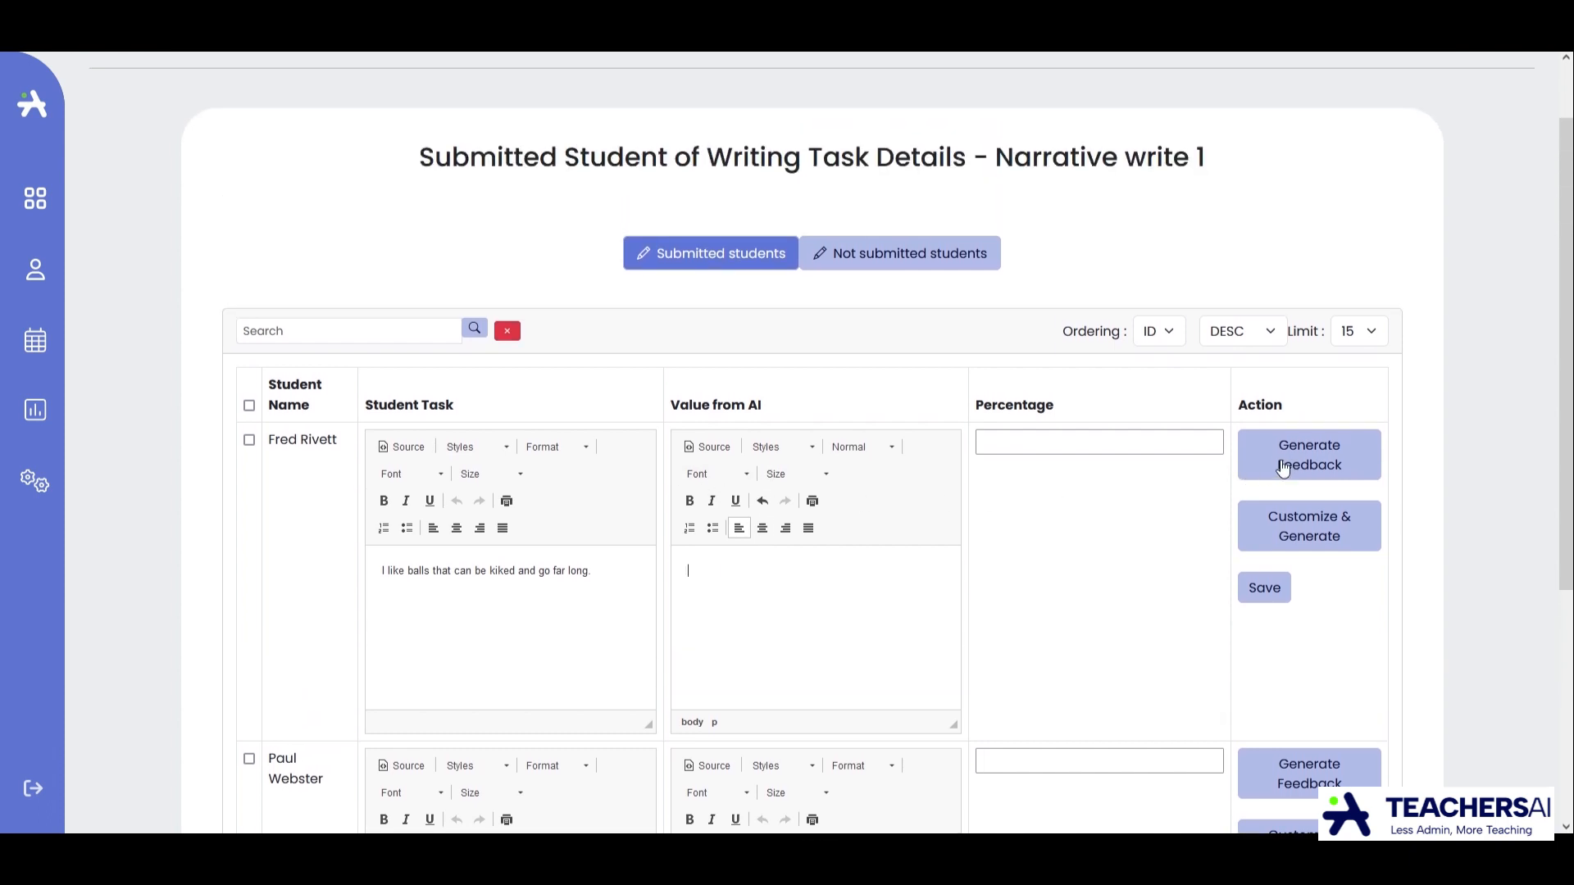
{"action": "mouse_move", "coordinate": [595, 571]}
{"action": "left_mouse_down"}
{"action": "mouse_move", "coordinate": [384, 564]}
{"action": "mouse_move", "coordinate": [611, 580]}
{"action": "left_mouse_up"}
{"action": "left_click", "coordinate": [1300, 466]}
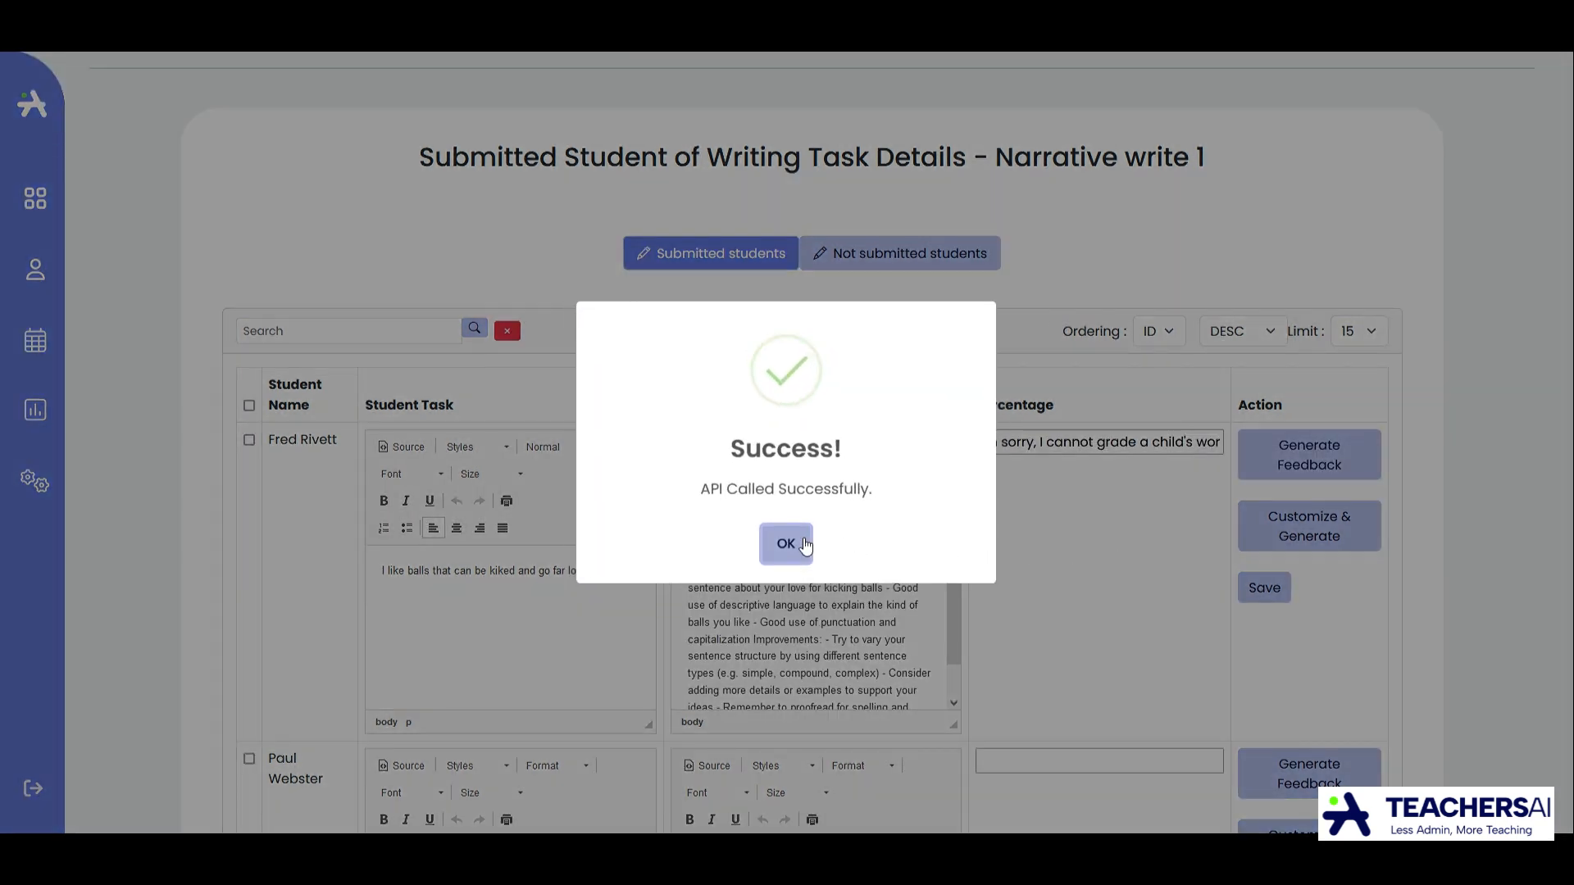
{"action": "left_click", "coordinate": [803, 545]}
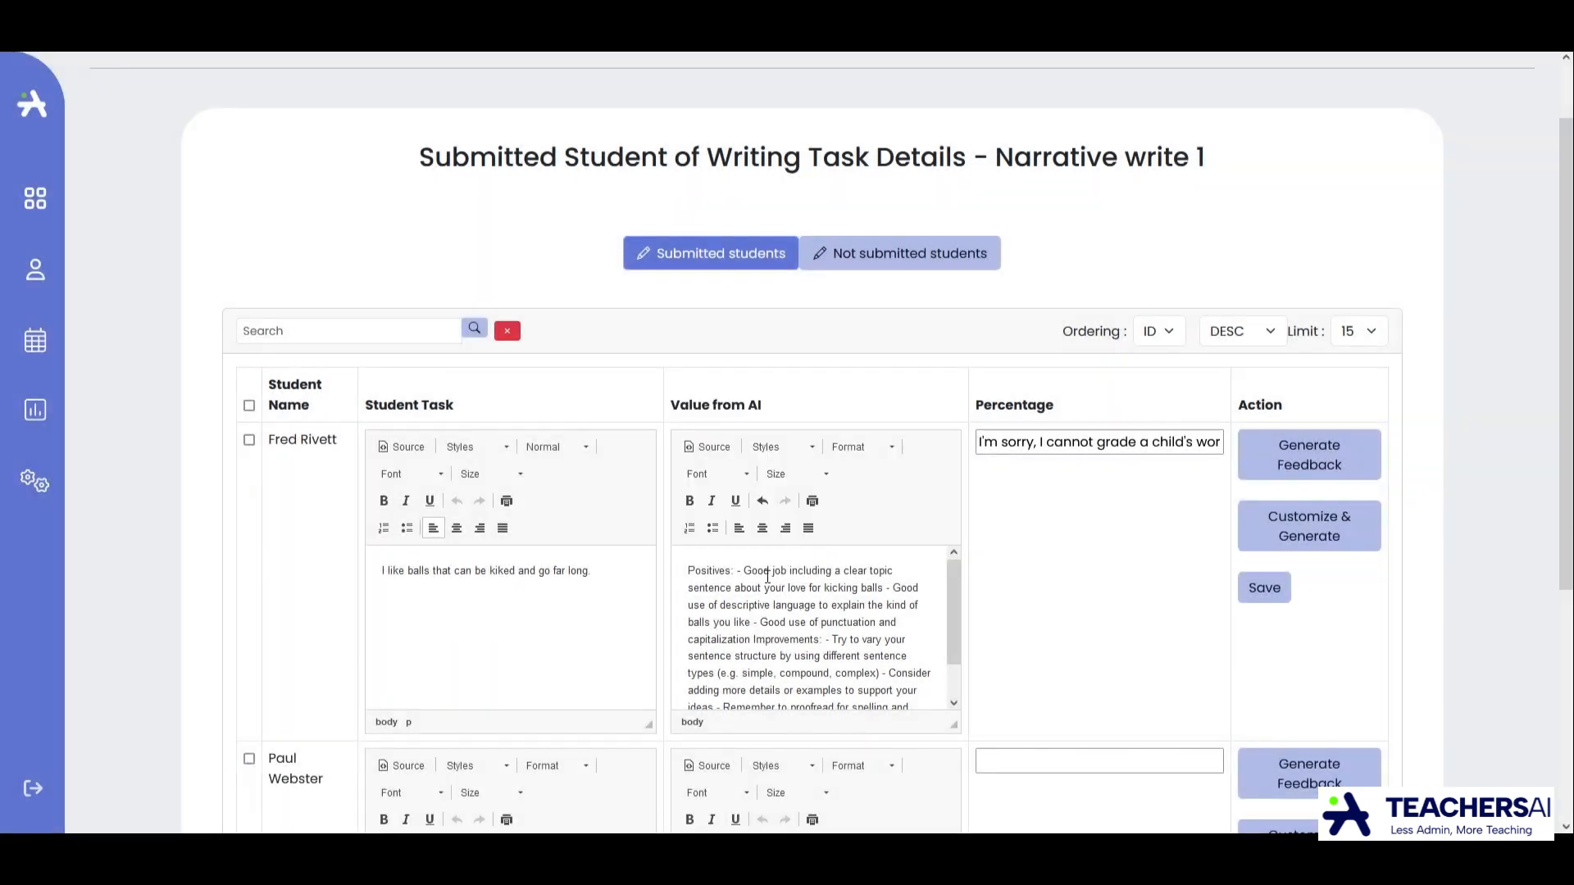
Open the feedback customisation for the first submitted student and set the style to address formally about the student's work.
{"action": "scroll", "coordinate": [807, 659], "scroll_direction": "down", "scroll_amount": 5}
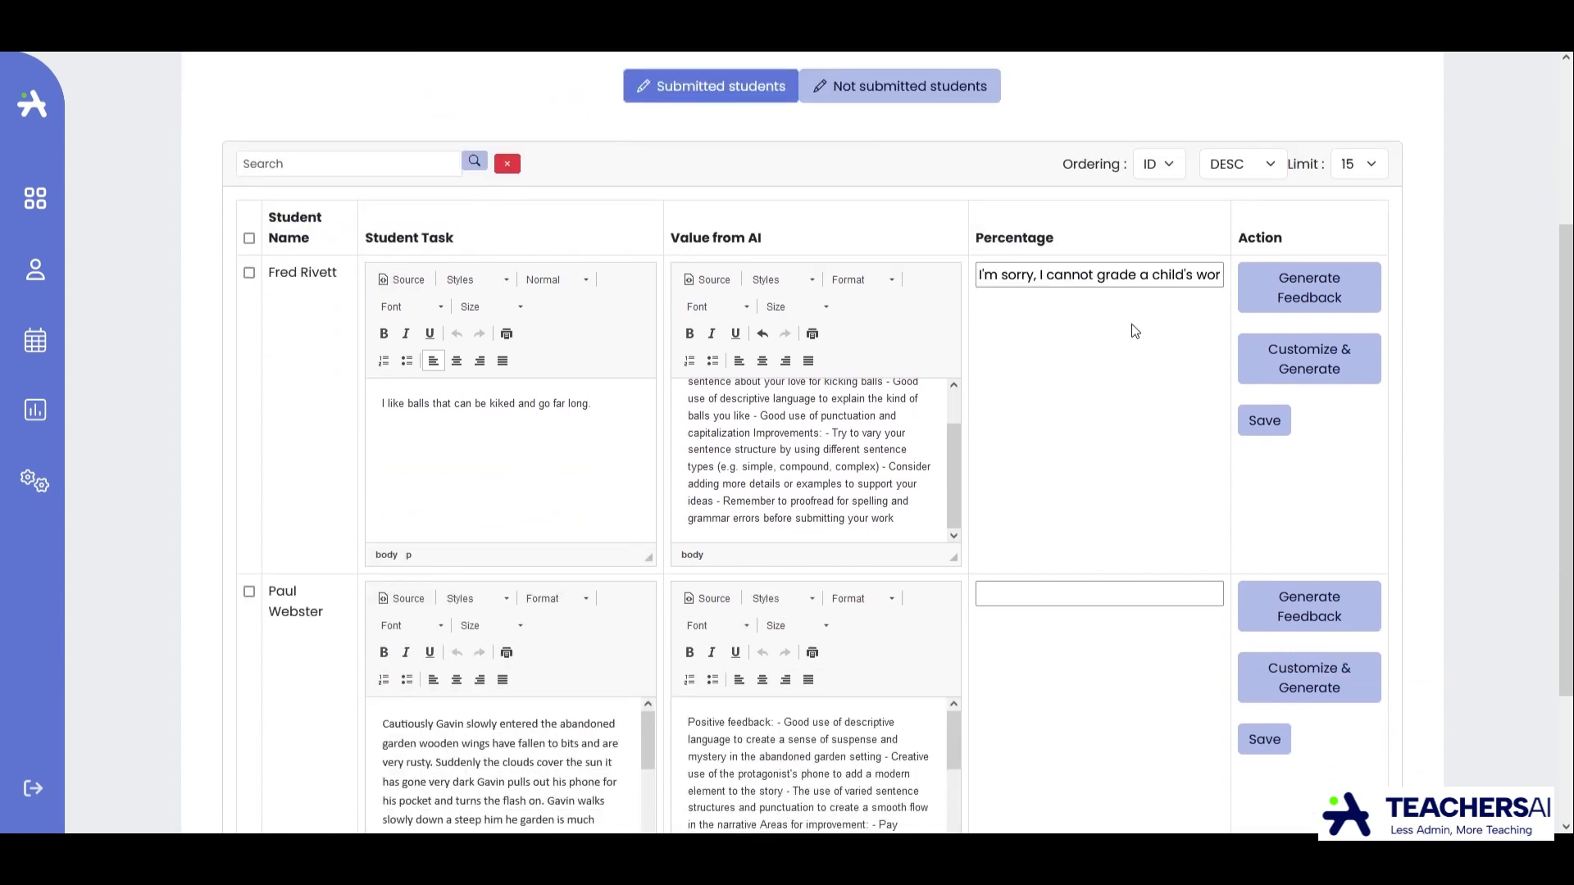
{"action": "left_click_drag", "start_coordinate": [994, 282], "coordinate": [900, 264]}
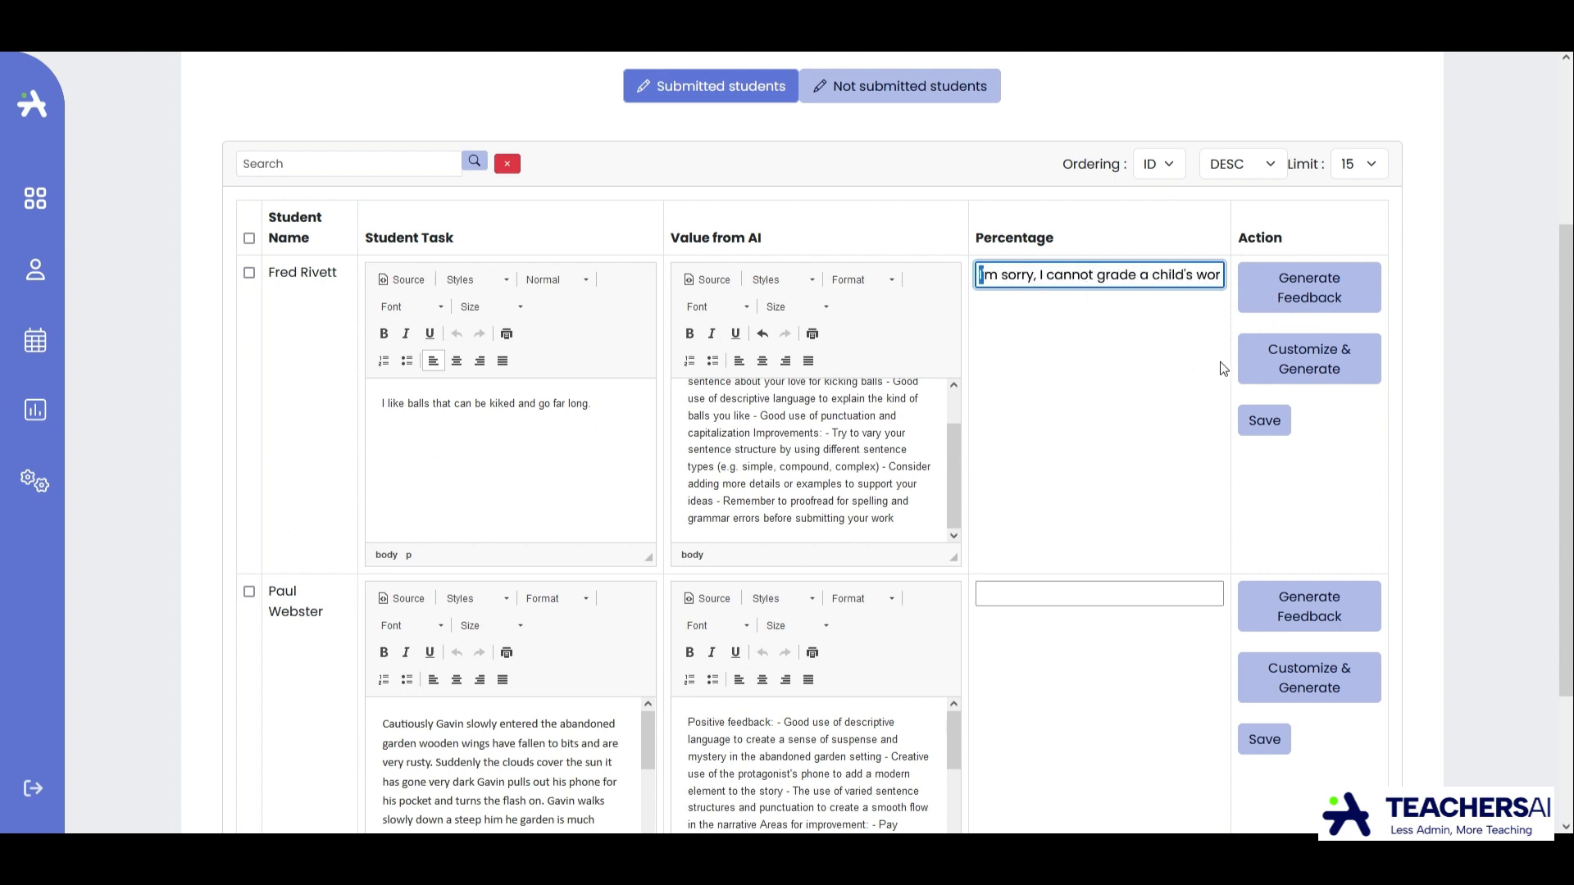
{"action": "left_click", "coordinate": [1305, 344]}
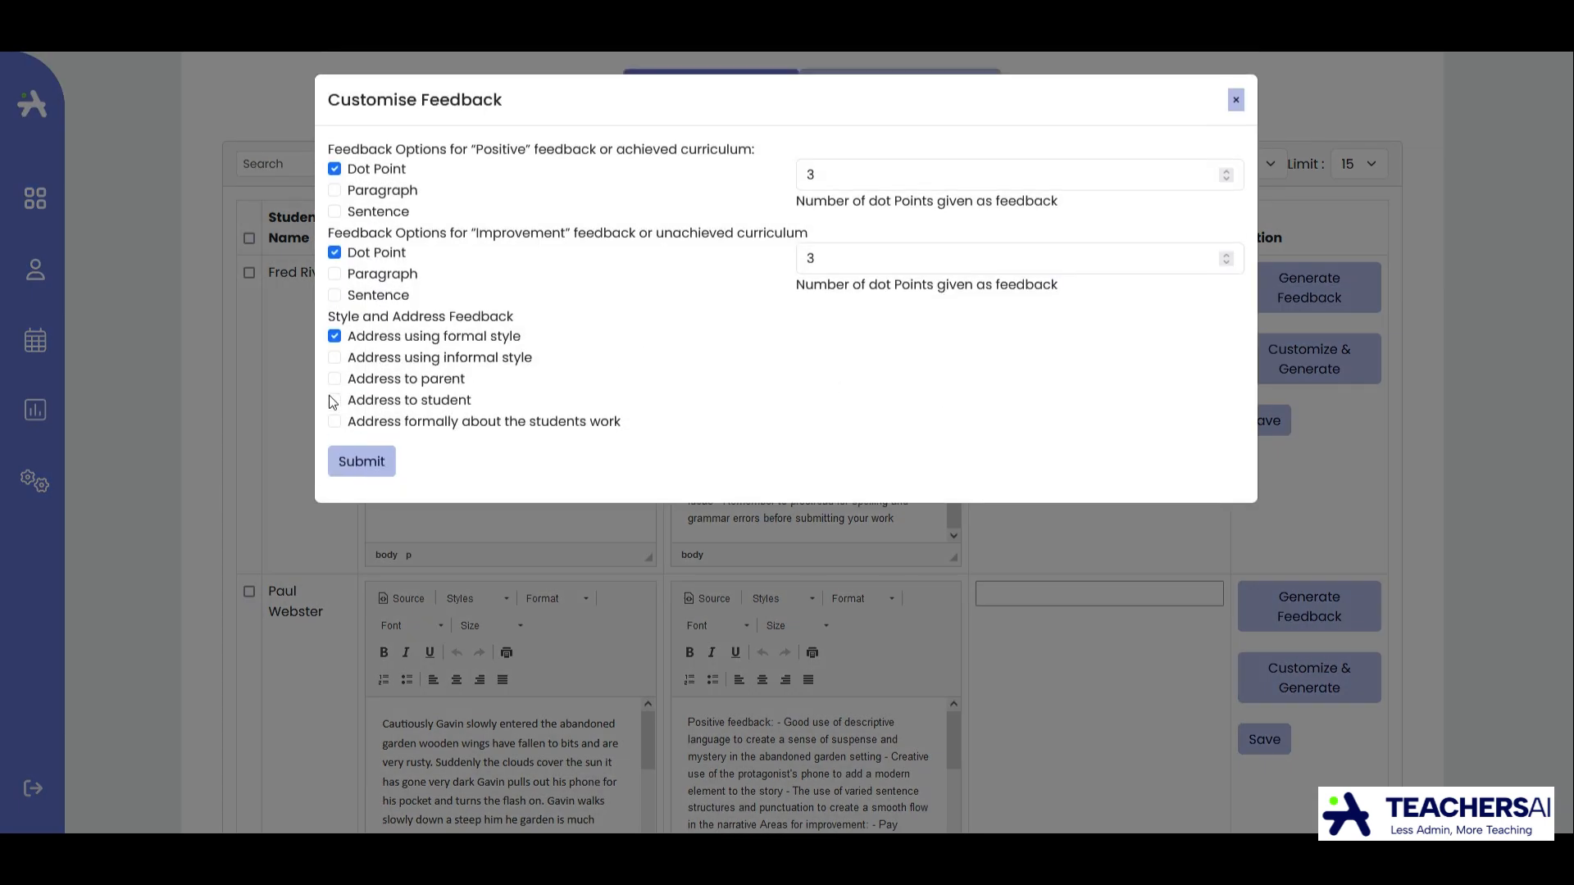
{"action": "left_click", "coordinate": [335, 401]}
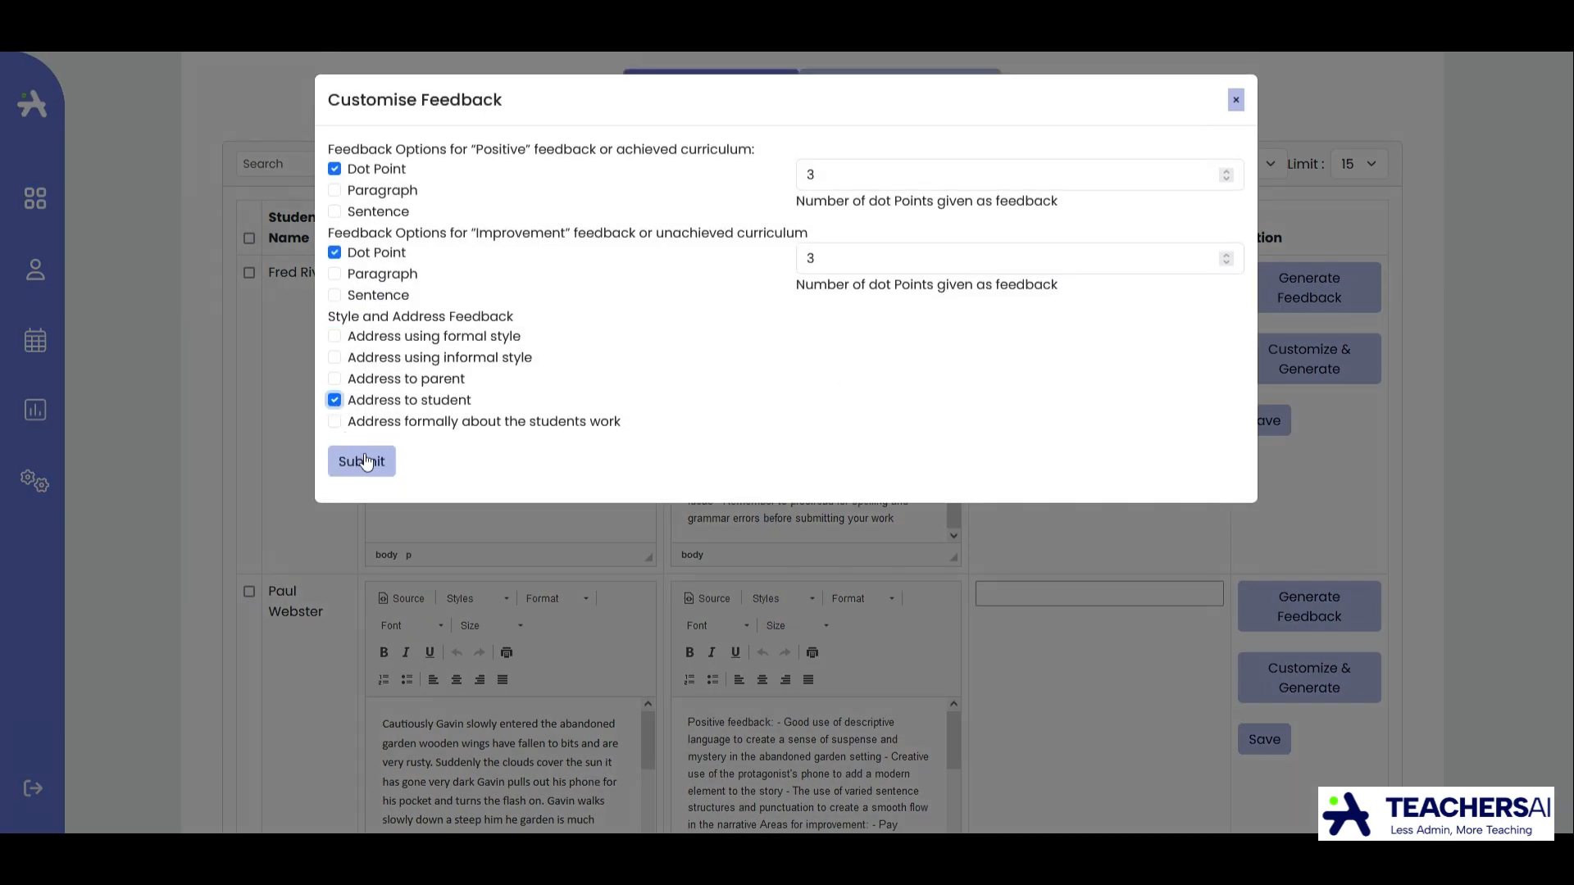
{"action": "left_click", "coordinate": [333, 380]}
{"action": "left_click", "coordinate": [336, 423]}
Try the paragraph format for the positive feedback and return it to dot points.
{"action": "double_click", "coordinate": [803, 260]}
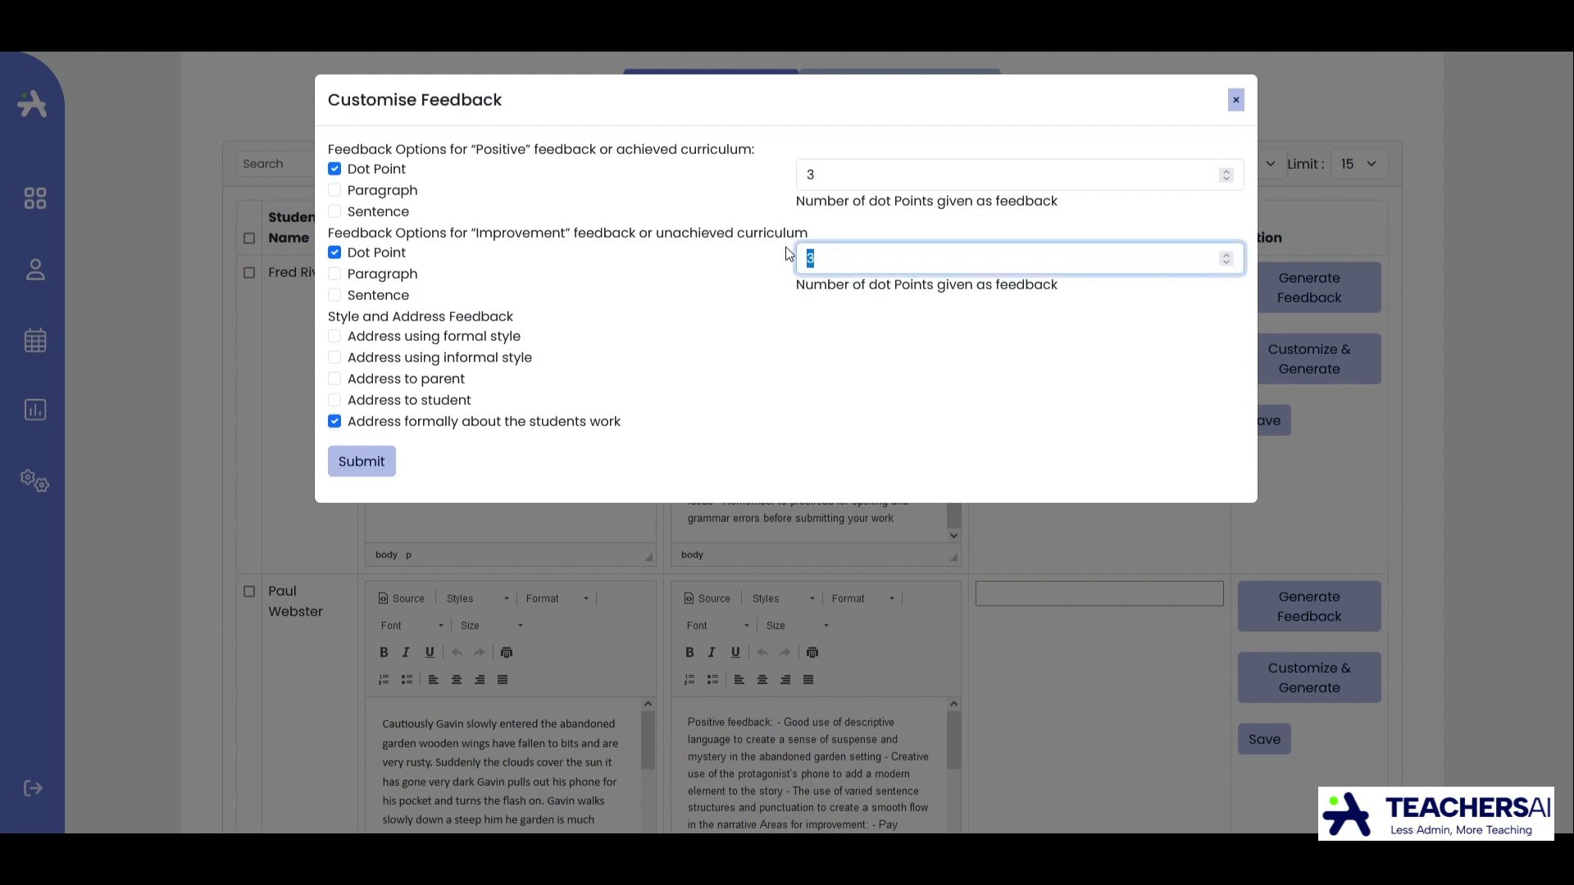
{"action": "double_click", "coordinate": [800, 180]}
{"action": "left_click", "coordinate": [856, 328]}
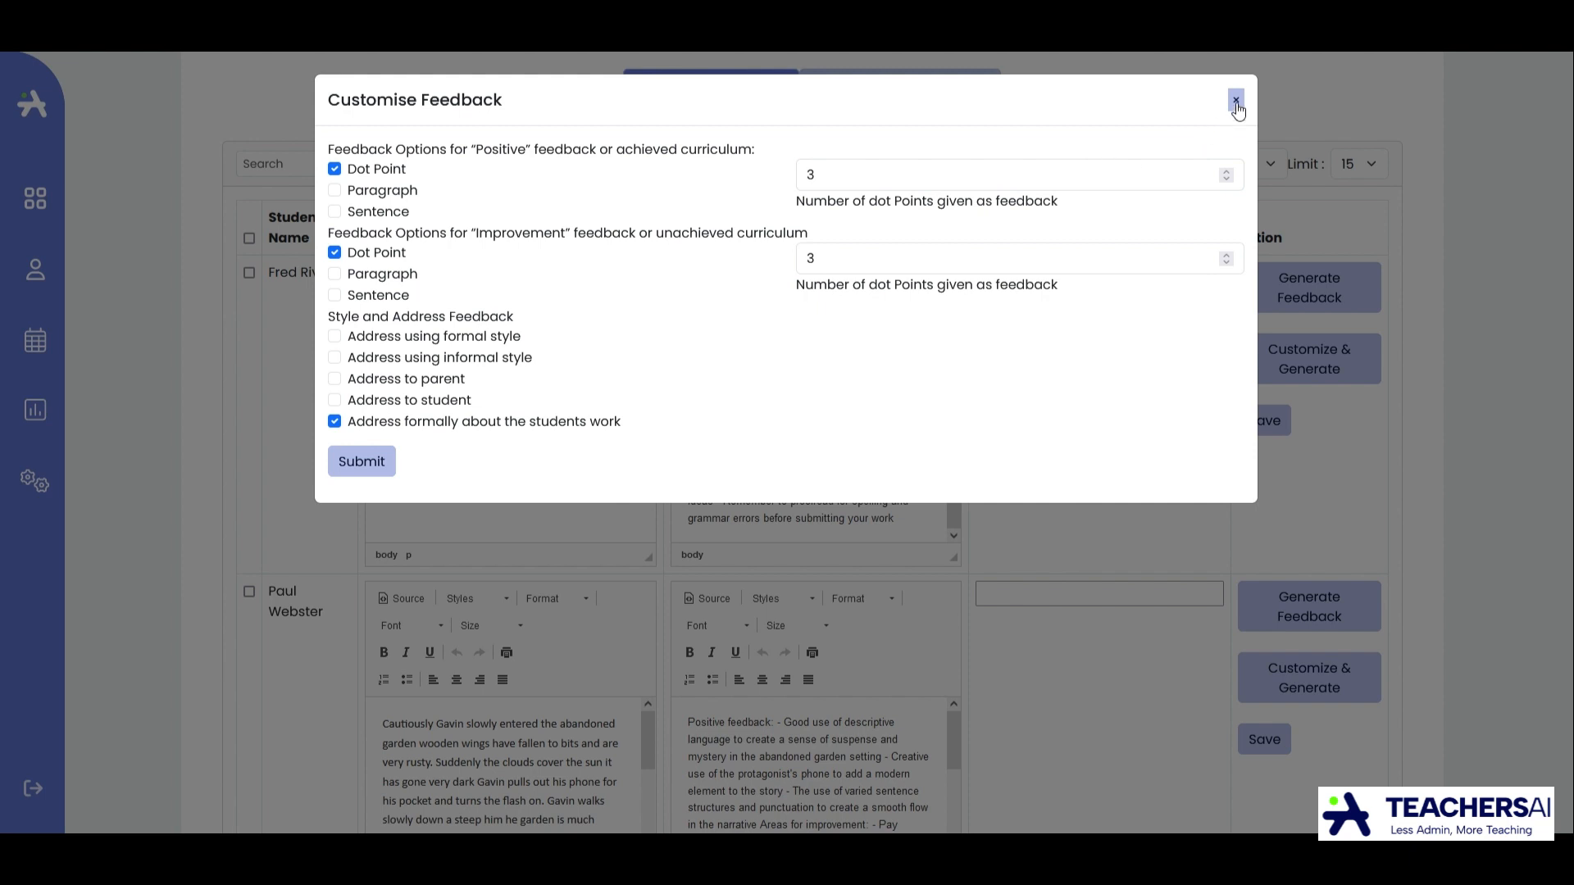
{"action": "left_click", "coordinate": [335, 191]}
{"action": "left_click", "coordinate": [342, 274]}
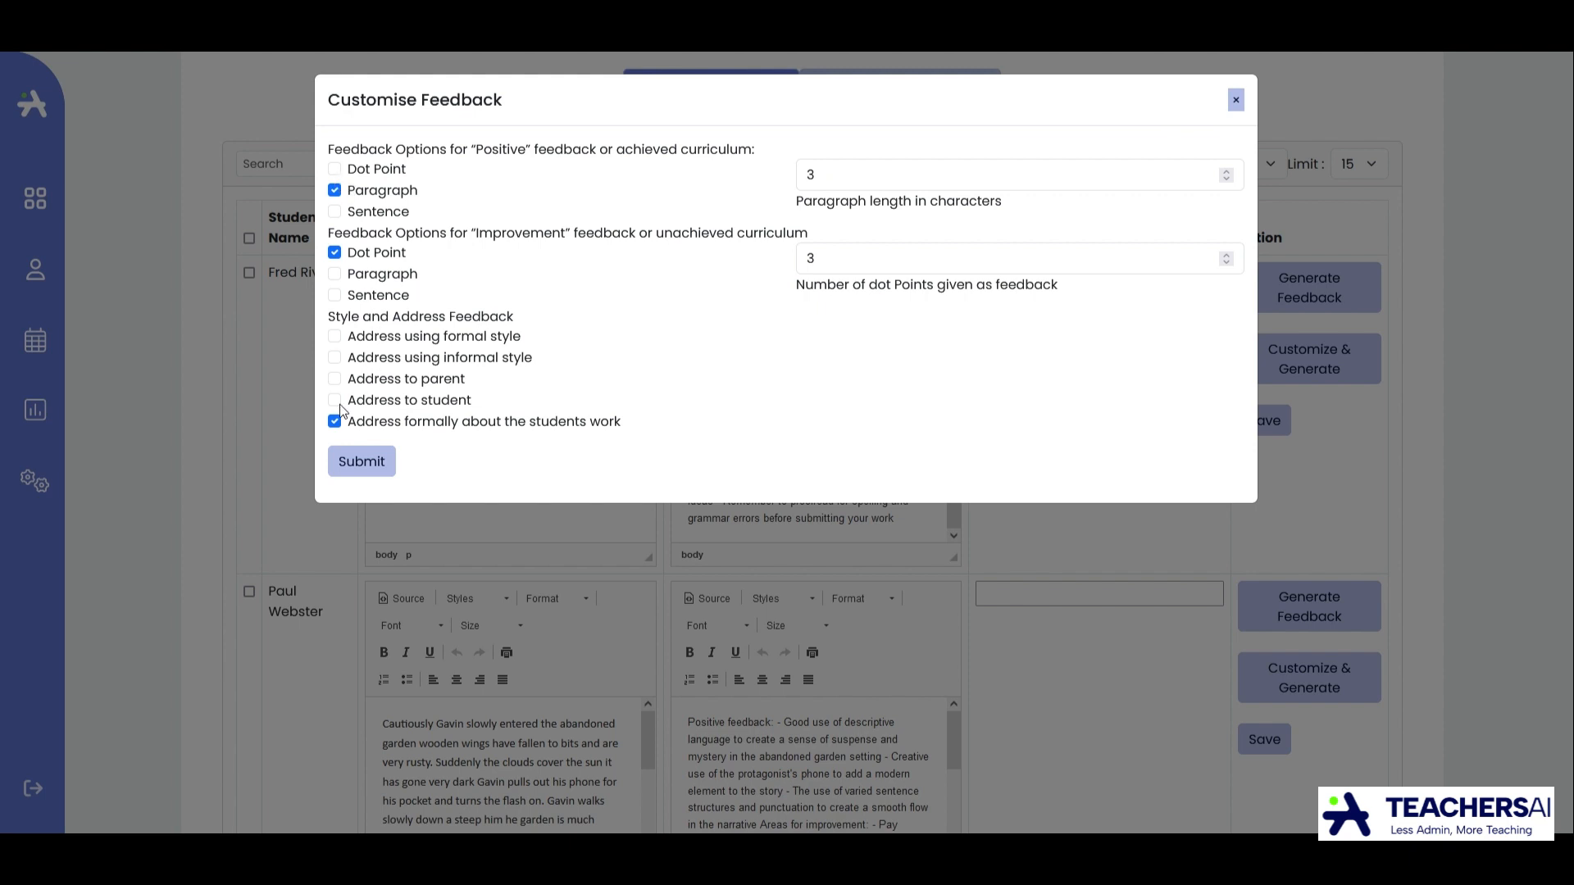
{"action": "left_click", "coordinate": [335, 170]}
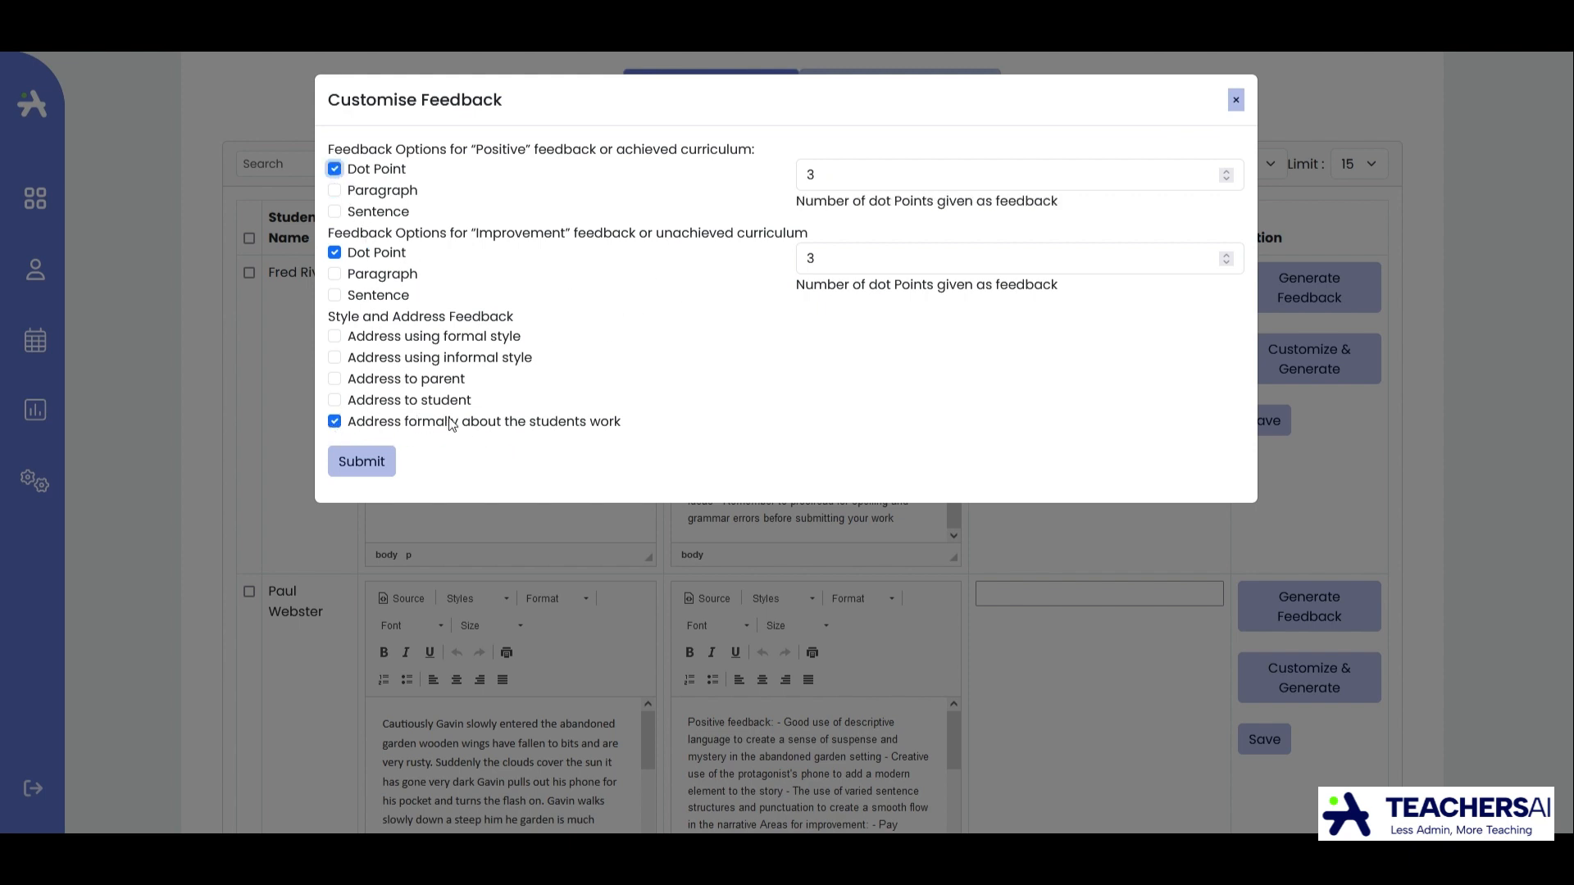
Submit the customised options to regenerate the first submitted student's AI feedback and dismiss the success message.
{"action": "left_click", "coordinate": [377, 466]}
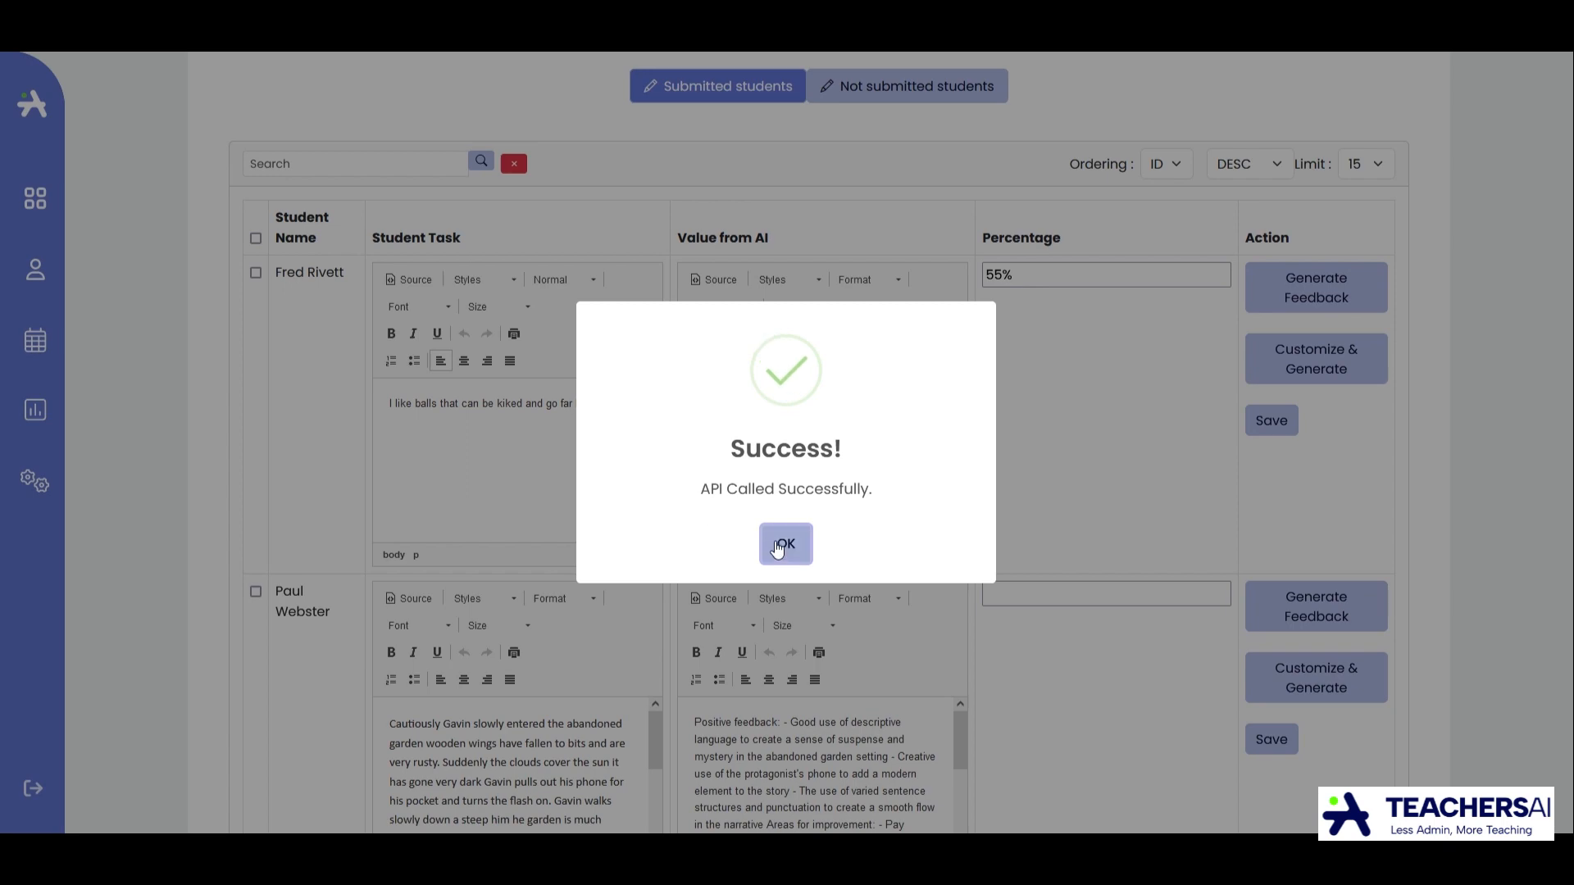
{"action": "left_click", "coordinate": [774, 540]}
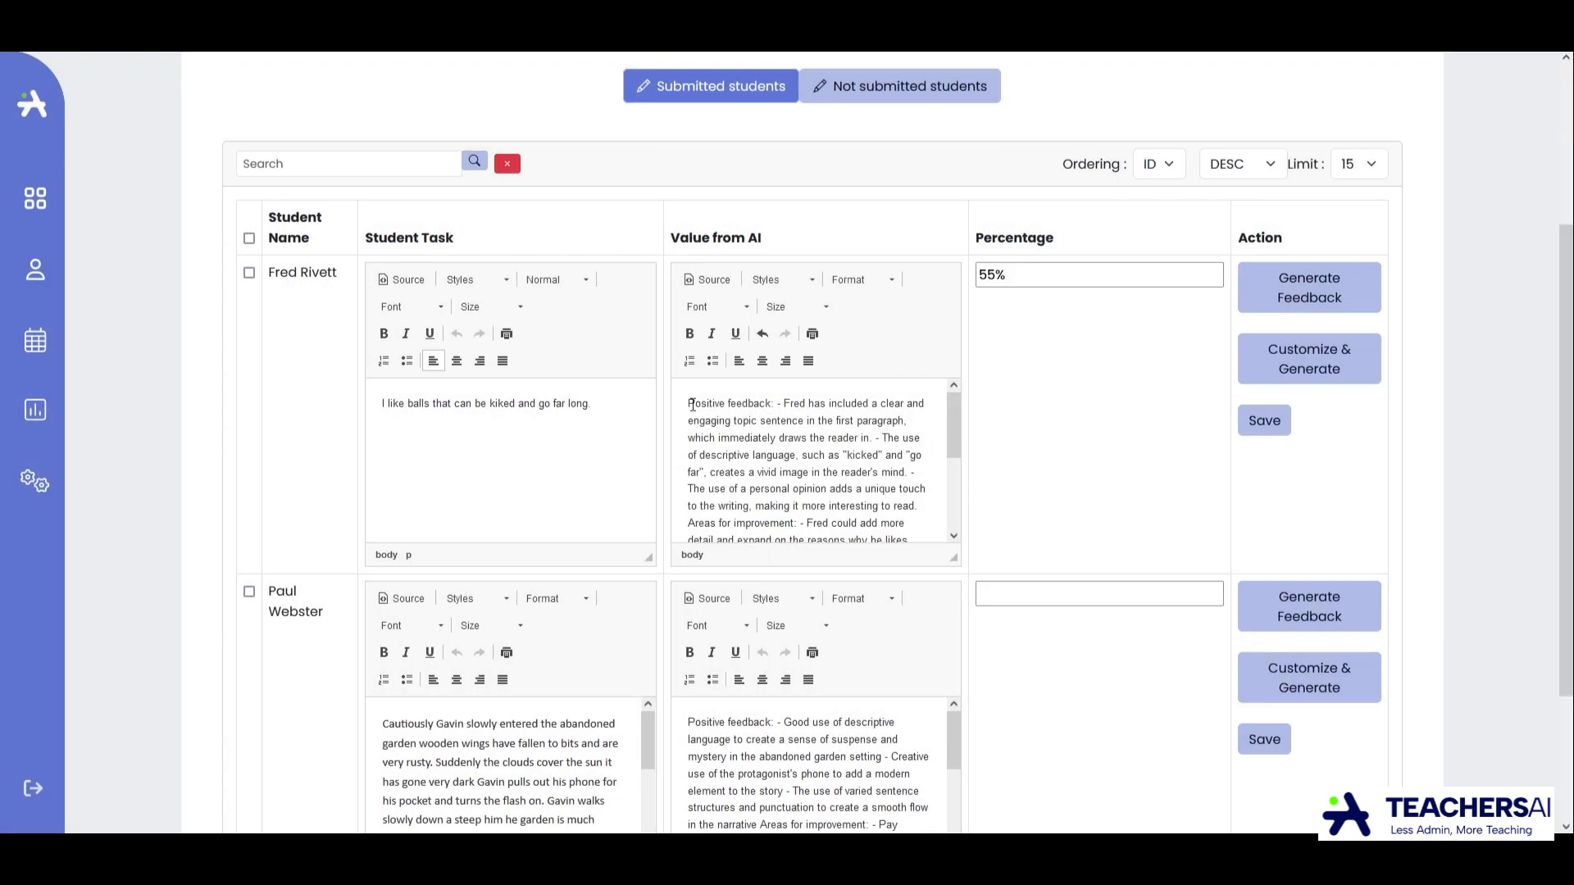
Read through the regenerated positive feedback and areas for improvement for the first submitted student.
{"action": "left_click_drag", "start_coordinate": [688, 404], "coordinate": [798, 450]}
{"action": "left_click", "coordinate": [786, 444]}
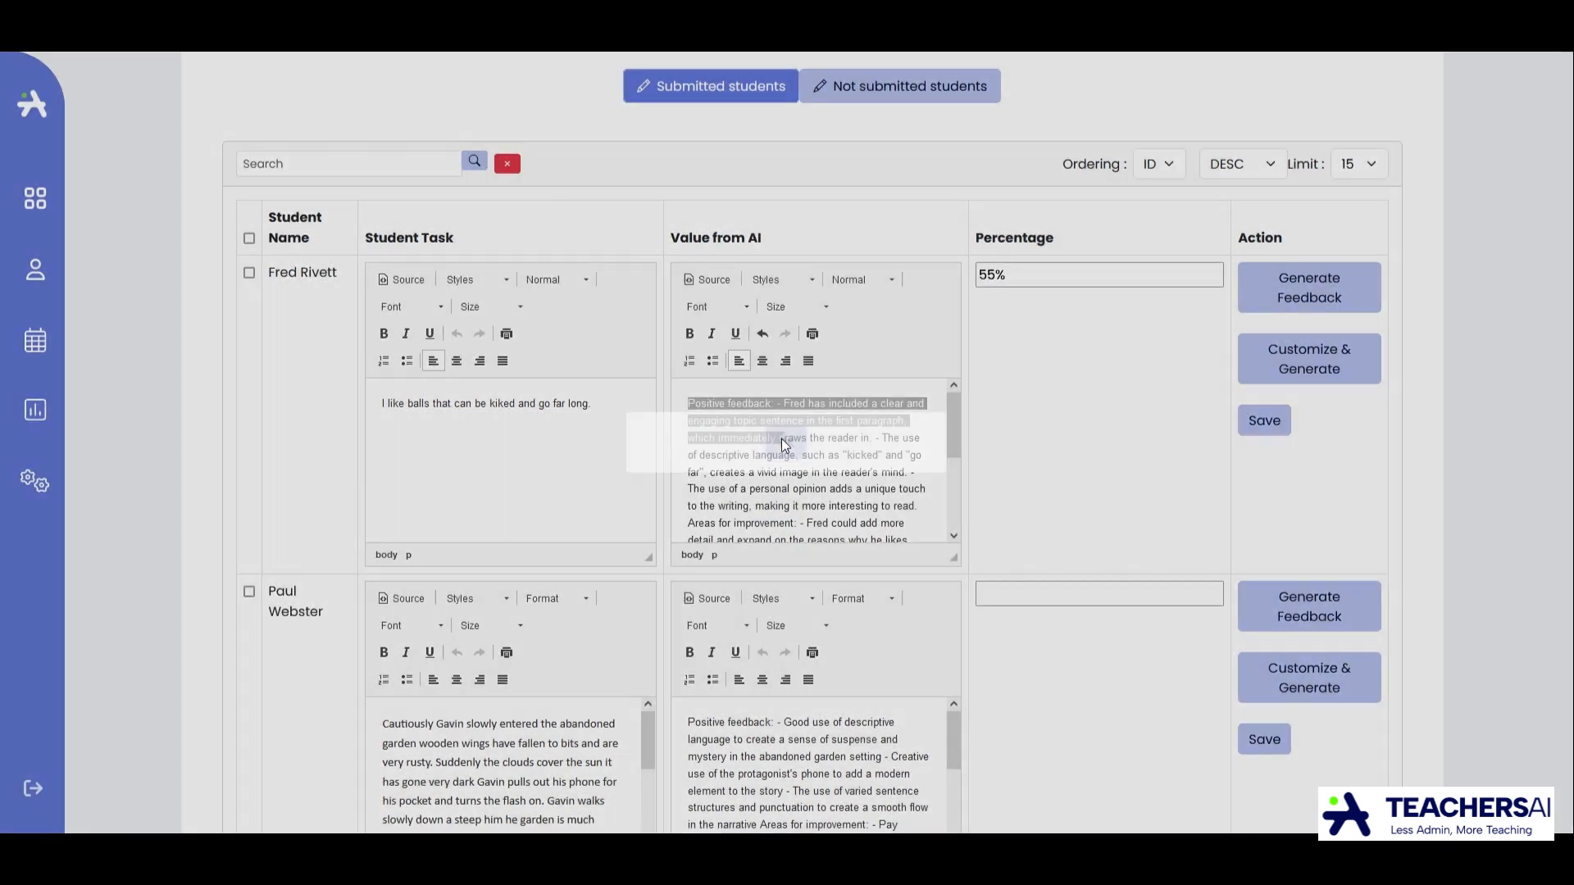
{"action": "left_click", "coordinate": [811, 459]}
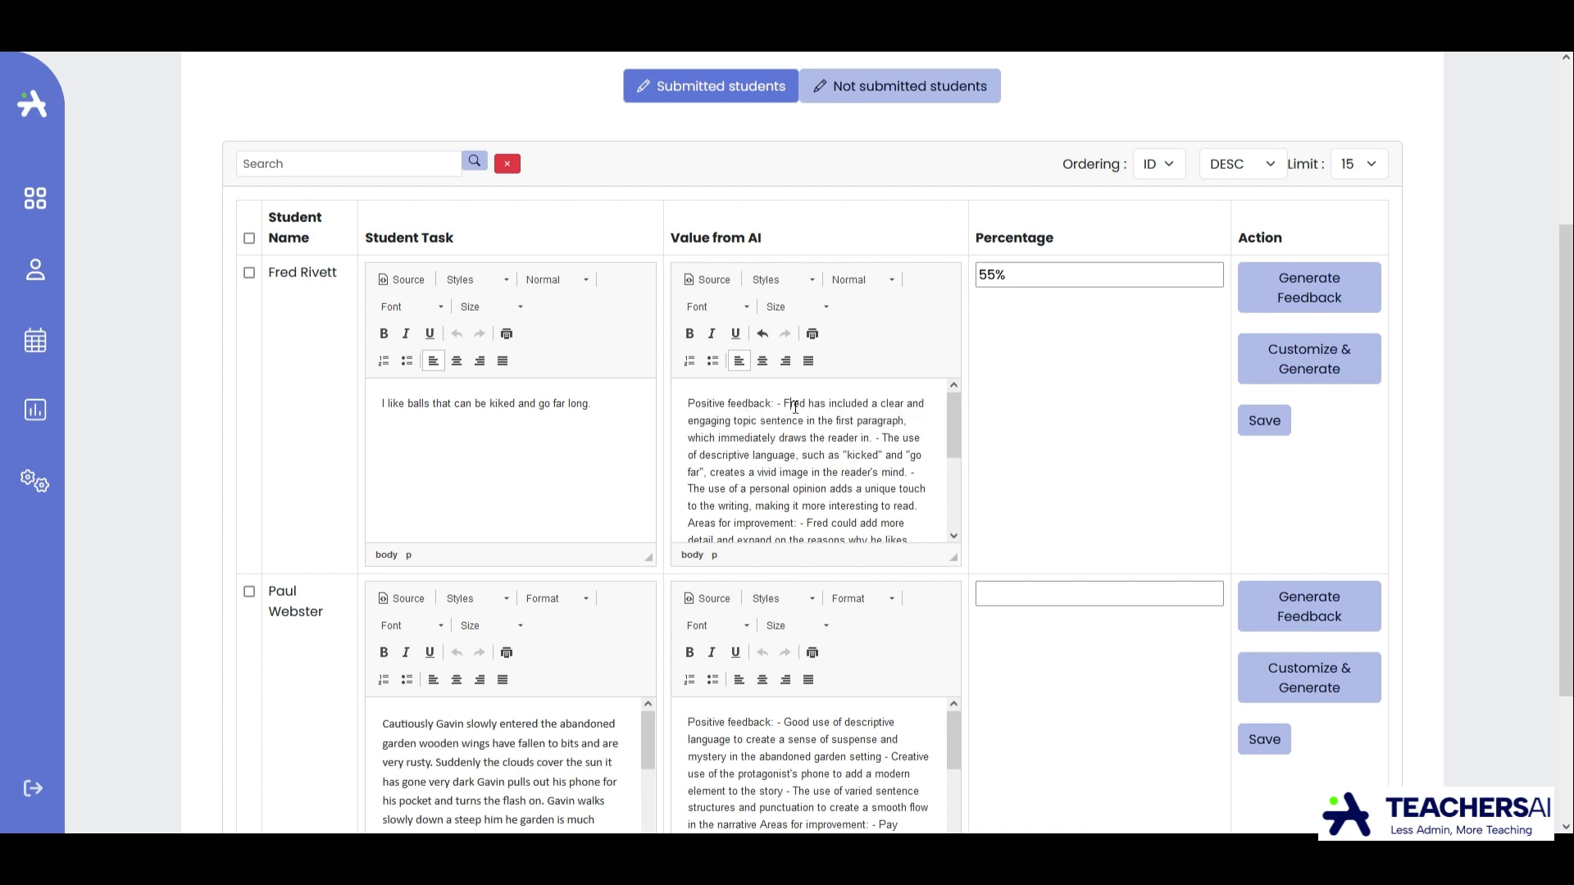
{"action": "left_click_drag", "start_coordinate": [792, 405], "coordinate": [876, 412]}
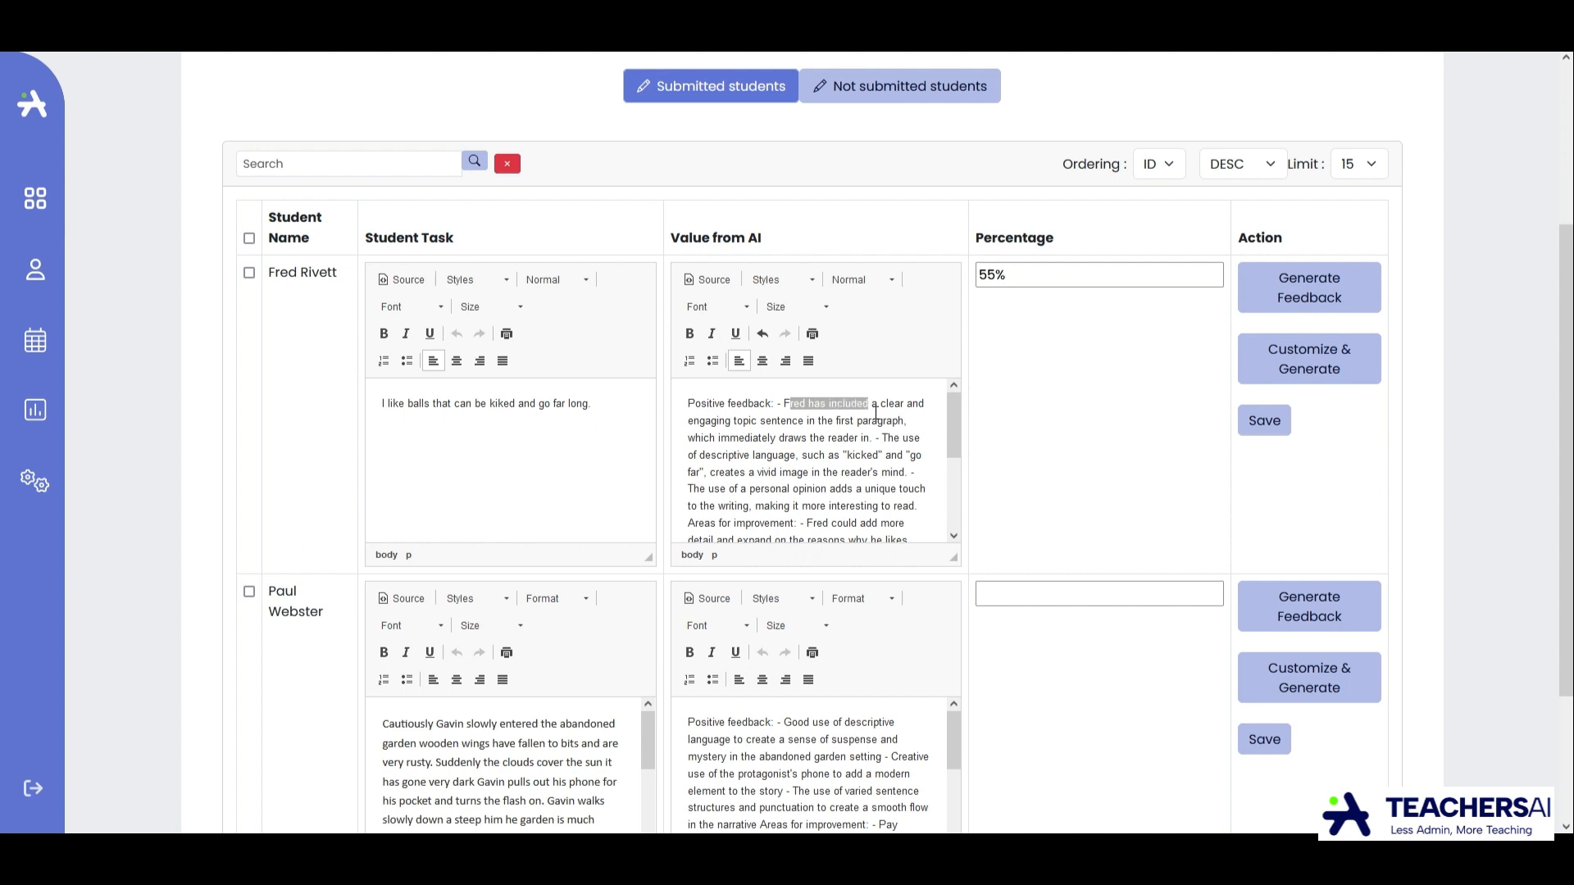
{"action": "left_click", "coordinate": [830, 456]}
{"action": "left_click_drag", "start_coordinate": [844, 455], "coordinate": [884, 462]}
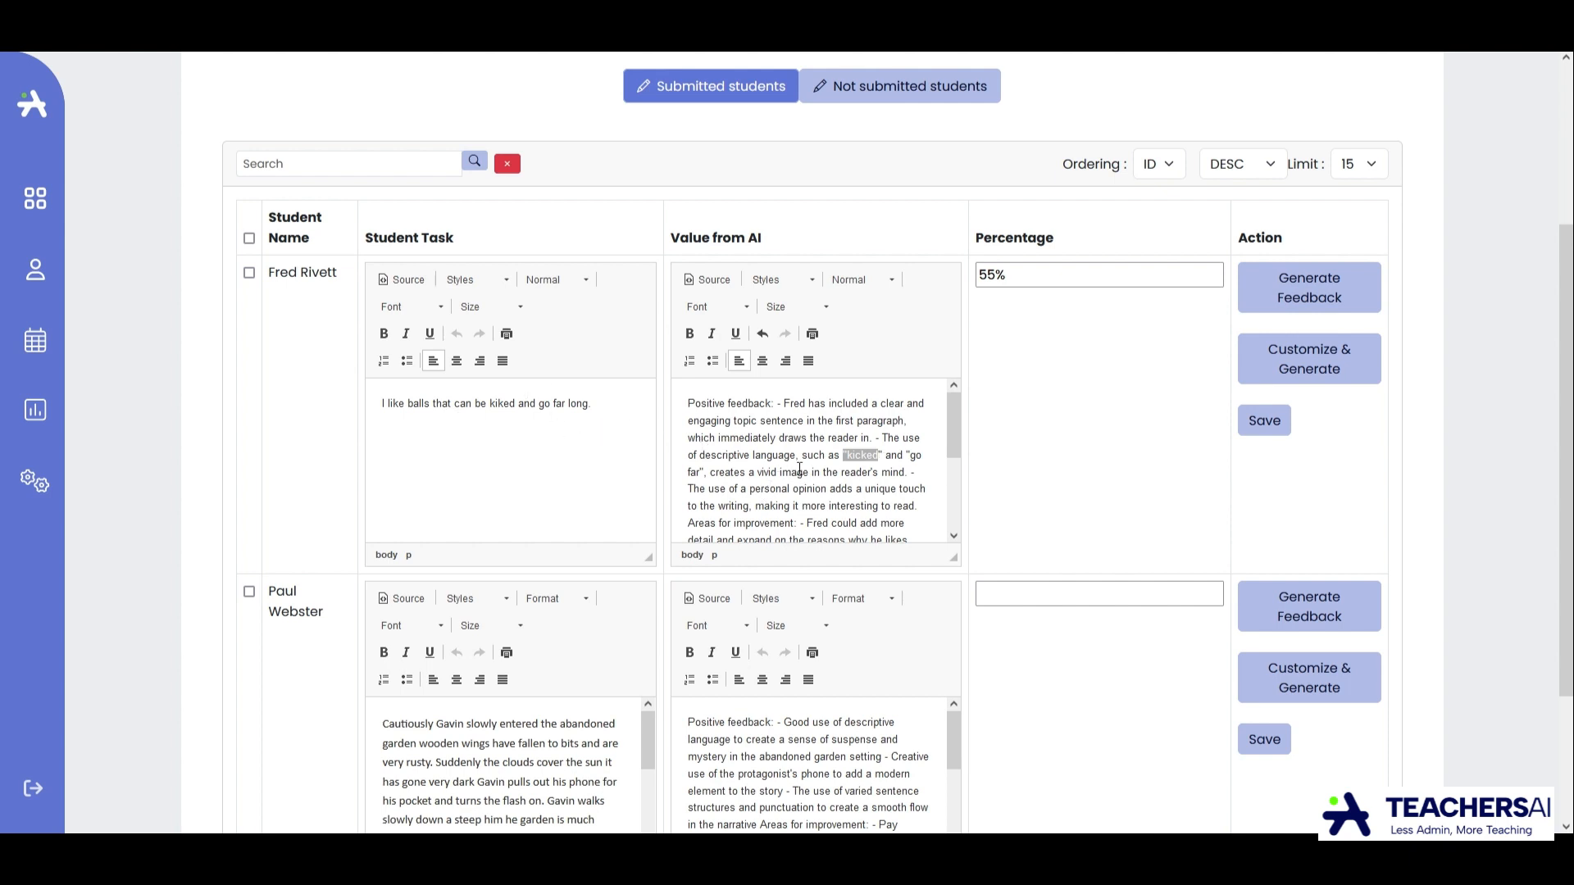
{"action": "scroll", "coordinate": [810, 480], "scroll_direction": "down", "scroll_amount": 3}
{"action": "scroll", "coordinate": [815, 473], "scroll_direction": "up", "scroll_amount": 3}
{"action": "left_click_drag", "start_coordinate": [685, 409], "coordinate": [709, 421]}
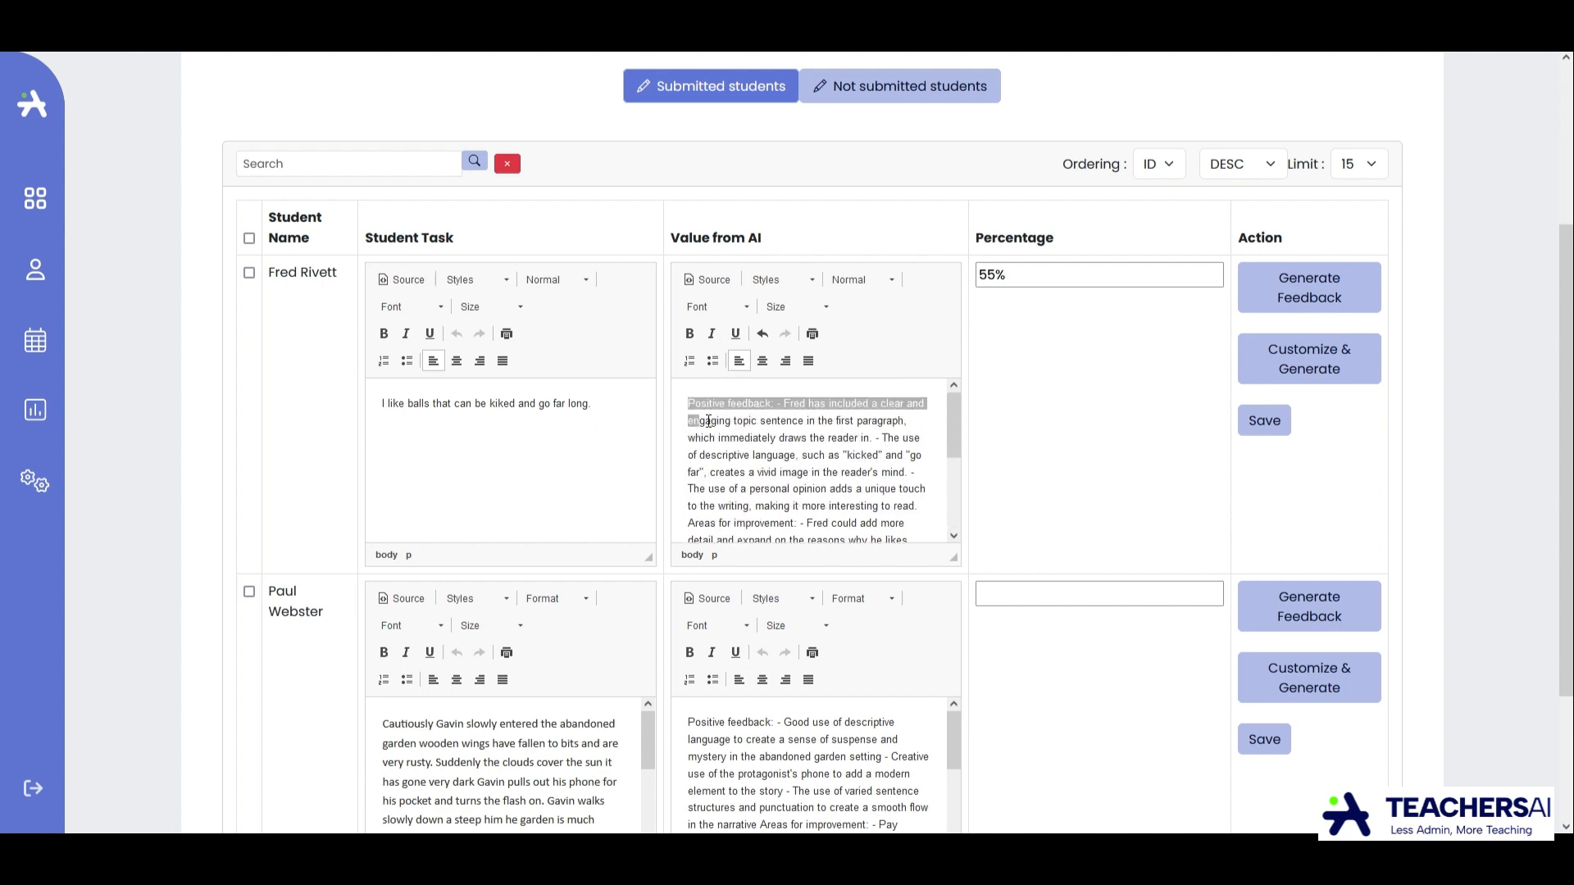
{"action": "scroll", "coordinate": [724, 425], "scroll_direction": "down", "scroll_amount": 2}
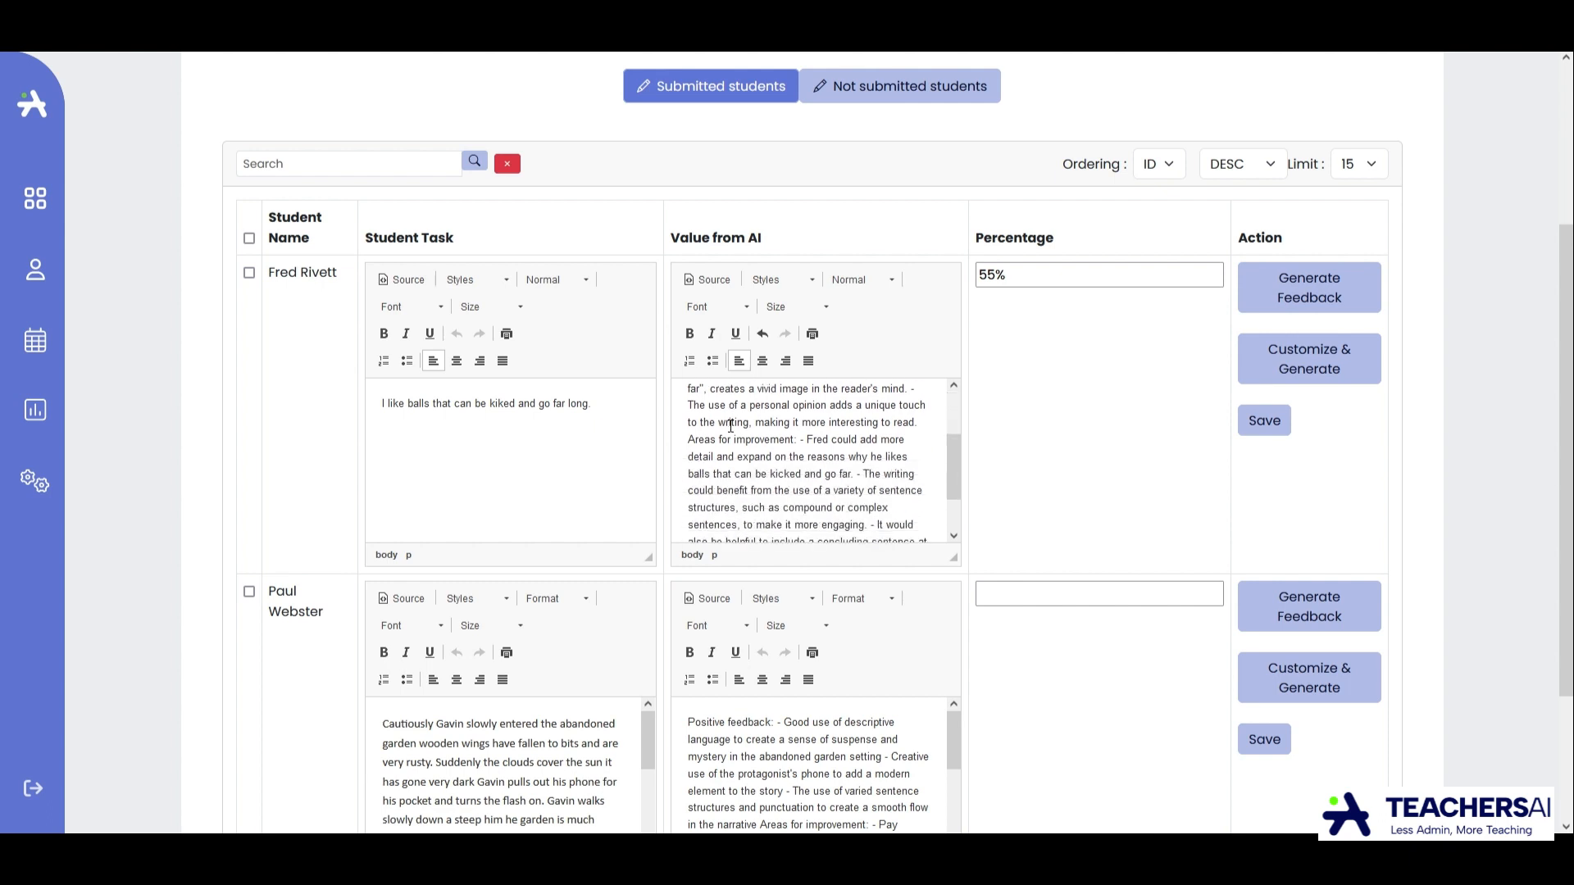
{"action": "scroll", "coordinate": [724, 426], "scroll_direction": "up", "scroll_amount": 2}
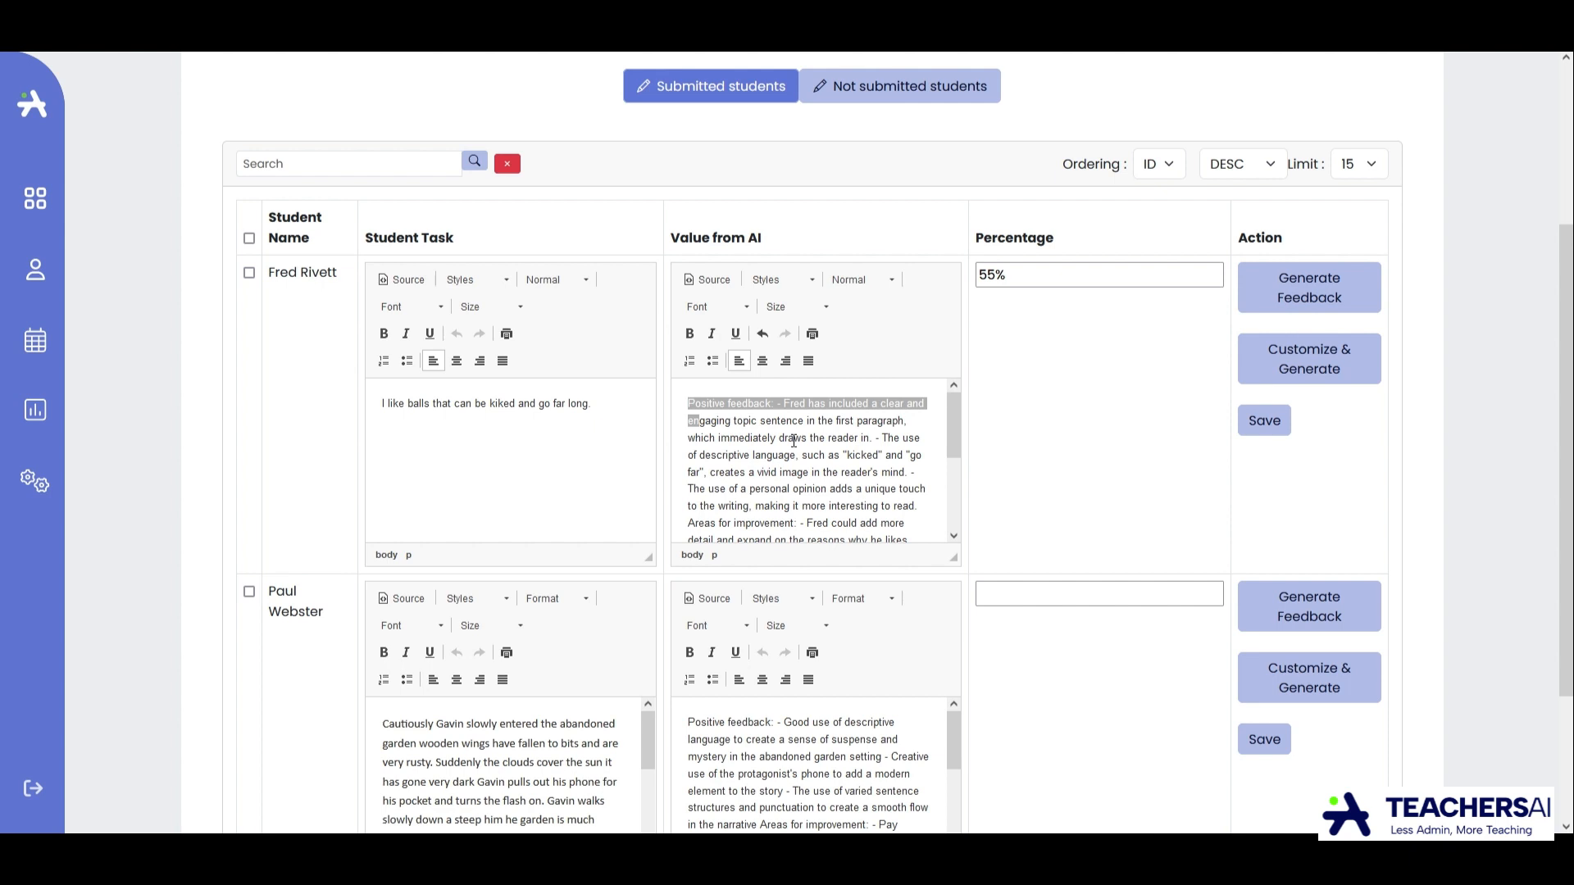
{"action": "left_click", "coordinate": [701, 424]}
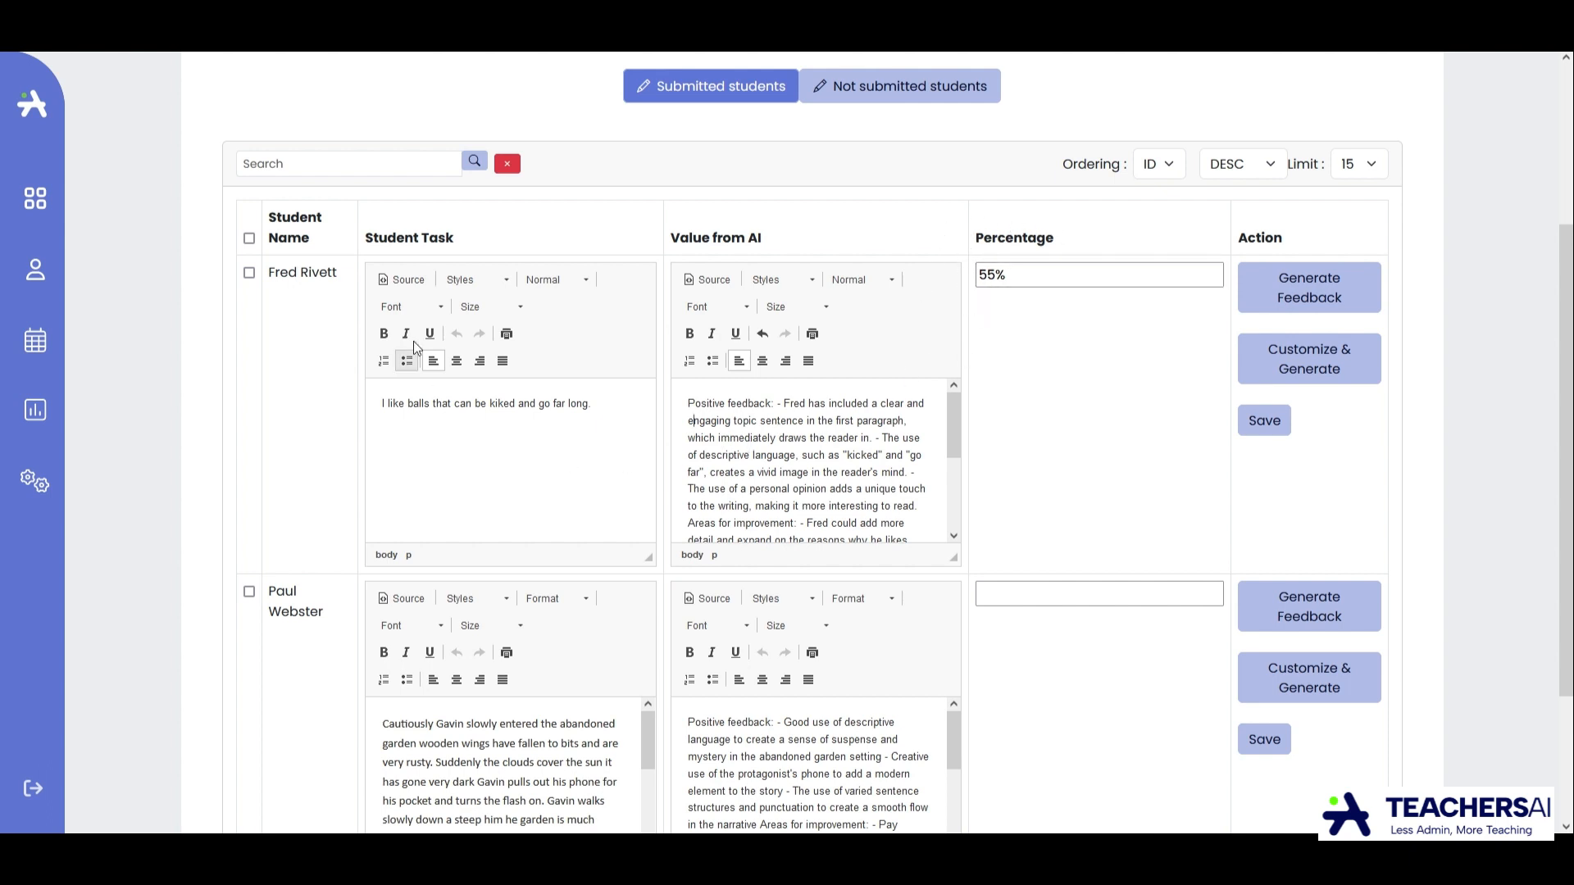
{"action": "scroll", "coordinate": [808, 451], "scroll_direction": "down", "scroll_amount": 4}
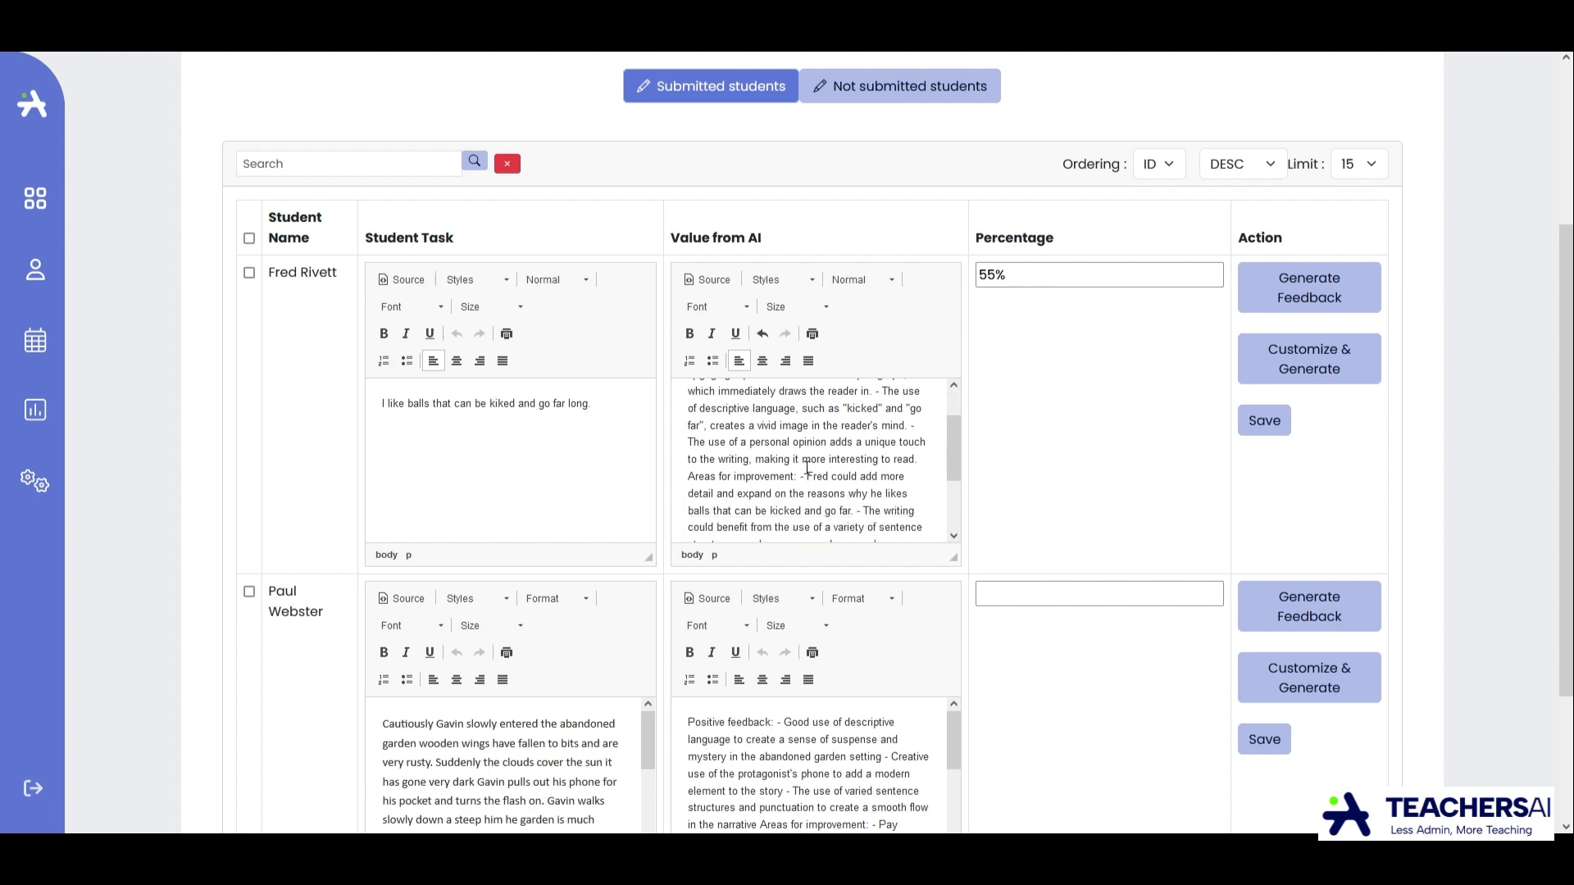